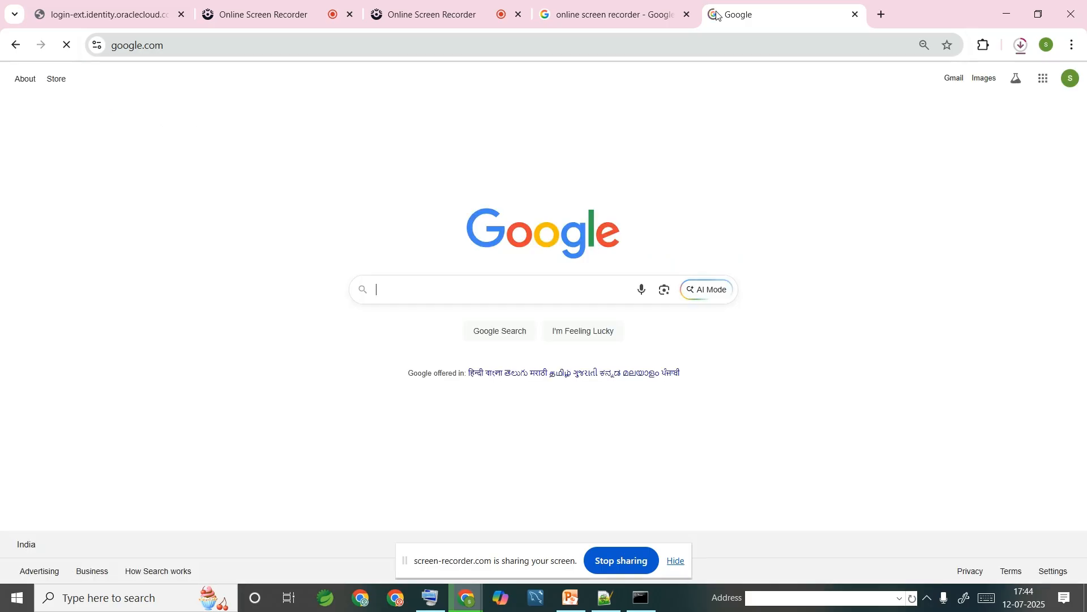
- Search Google for 'oracle download for windows' by picking it from the suggestion list
{"action": "type", "text": "o"}
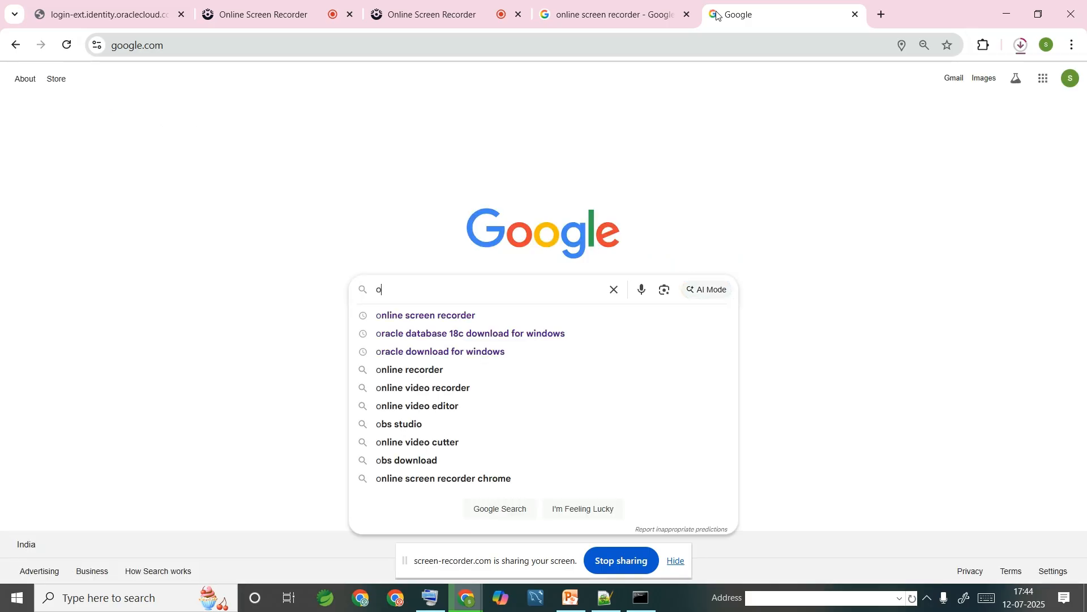
{"action": "key", "text": "Down"}
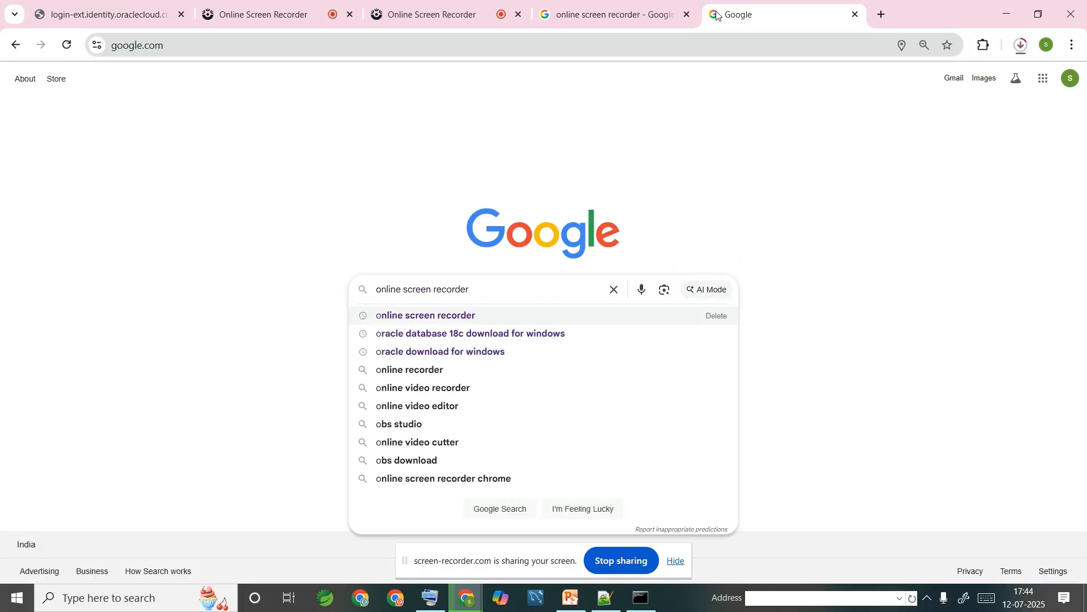
{"action": "key", "text": "Down"}
{"action": "key", "text": "Down"}
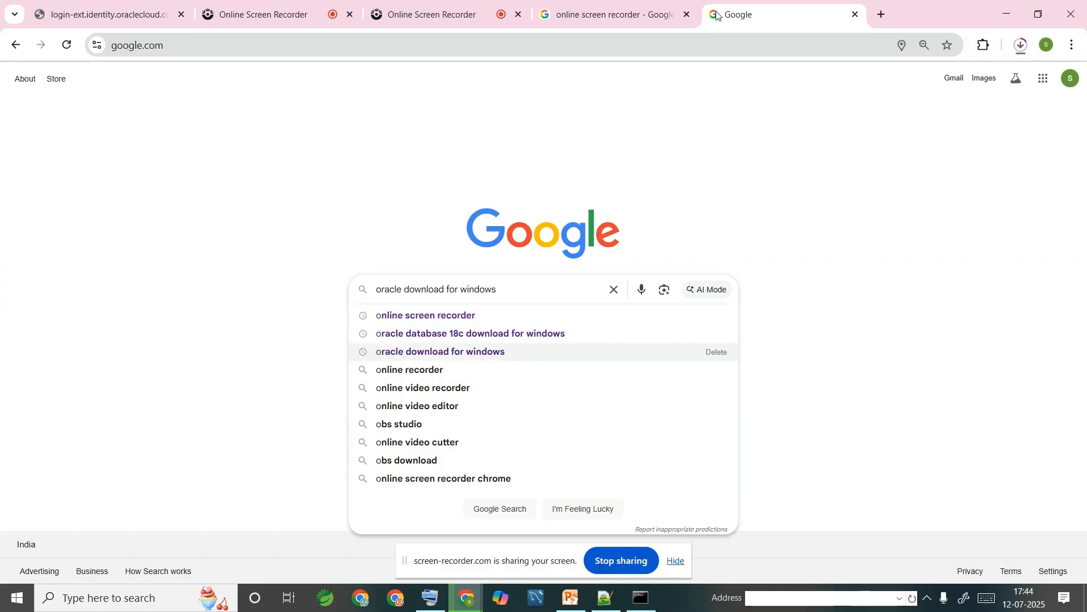
{"action": "key", "text": "Return"}
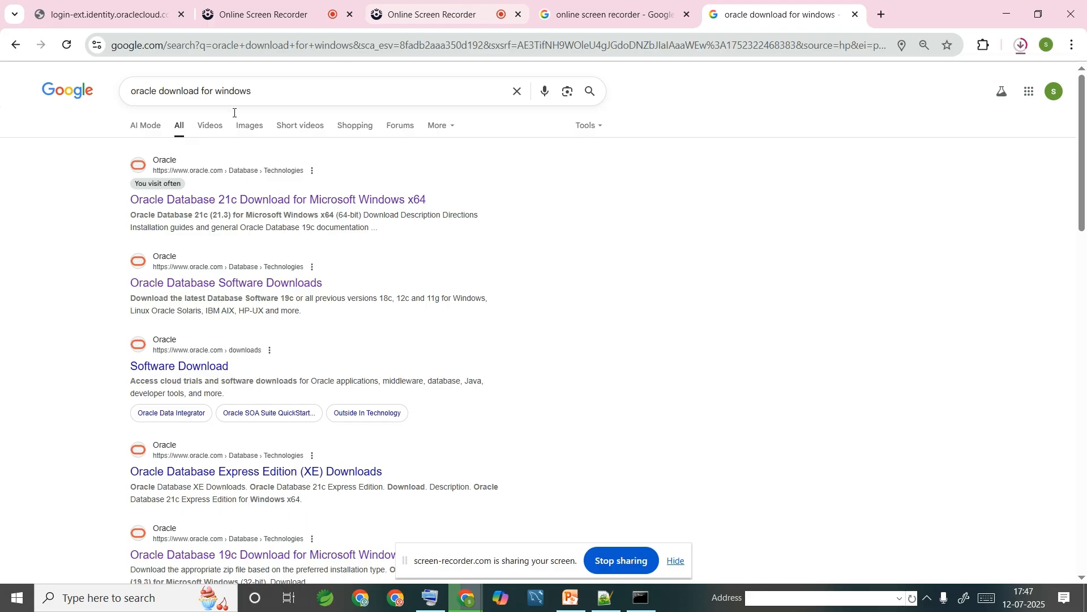
- Accept the license and download WINDOWS.X64_213000_db_home.zip from Oracle's 21c Windows page, then check its progress
{"action": "left_click", "coordinate": [281, 201]}
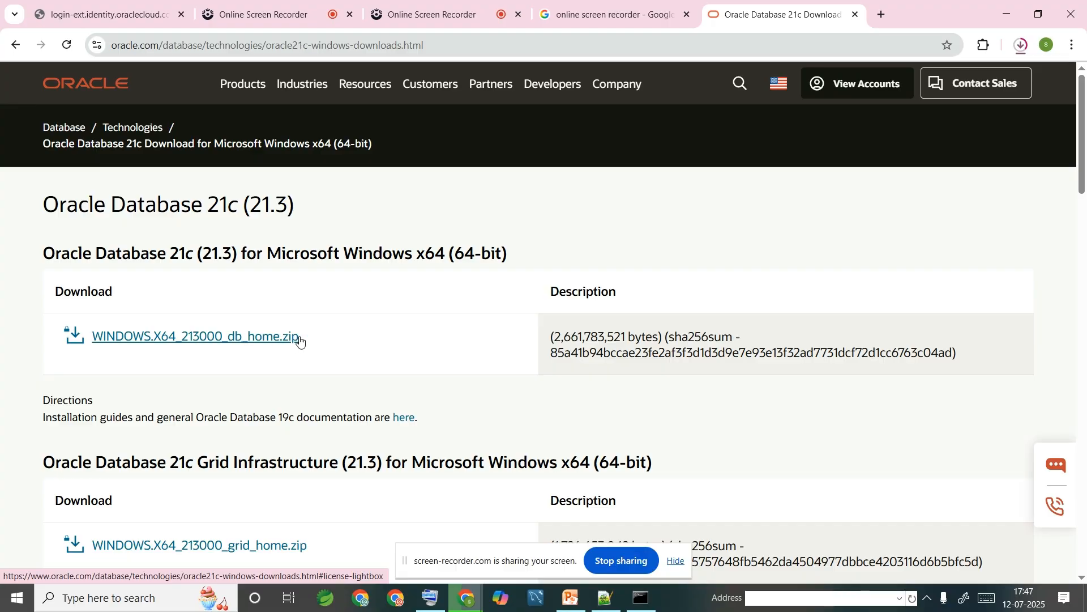
{"action": "left_click", "coordinate": [206, 338]}
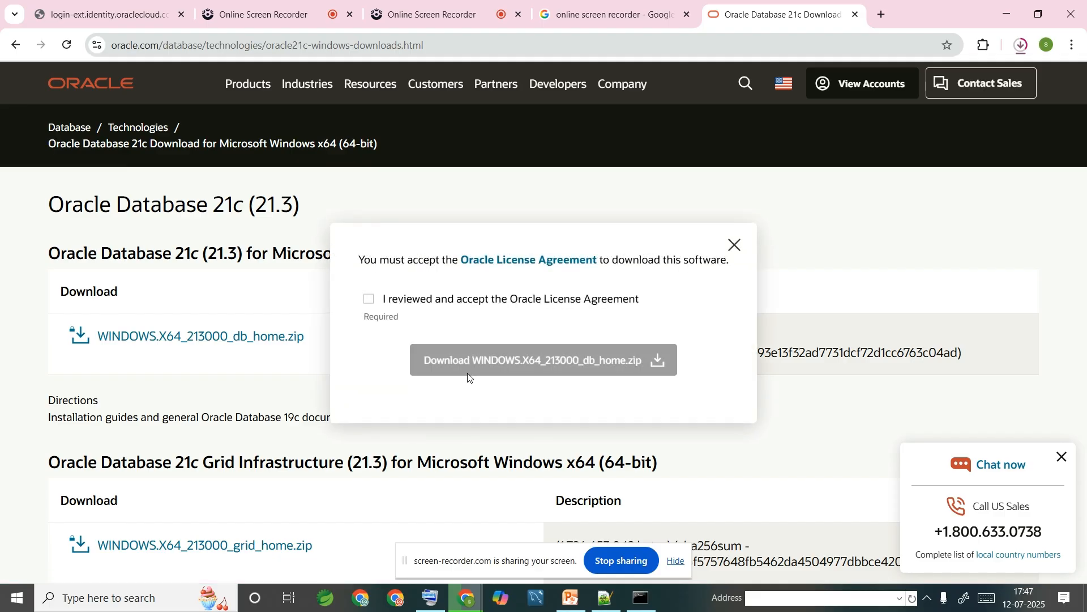
{"action": "left_click", "coordinate": [374, 303]}
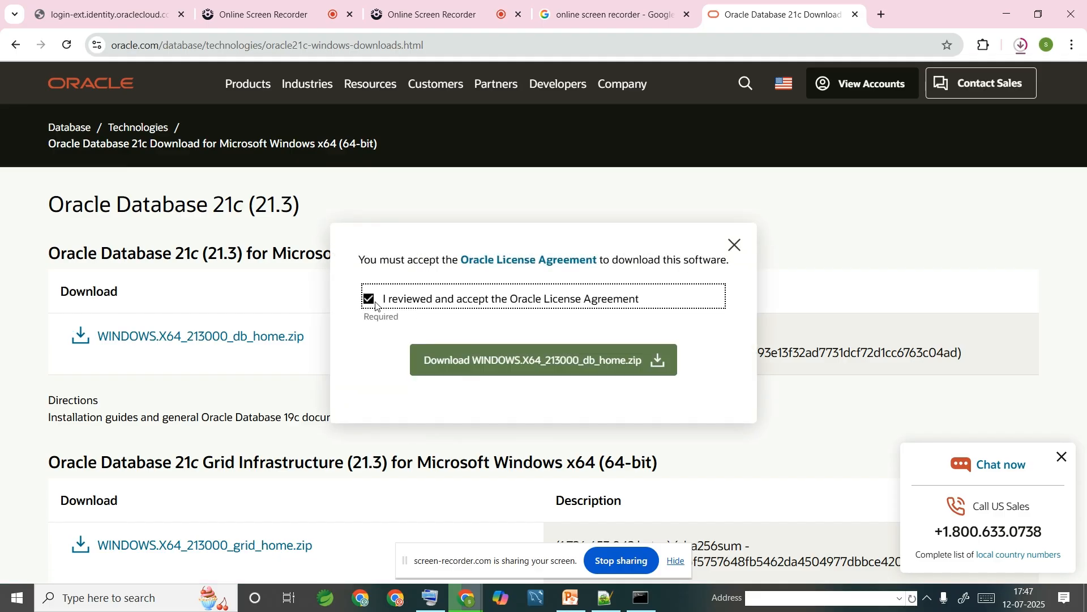
{"action": "left_click", "coordinate": [459, 373]}
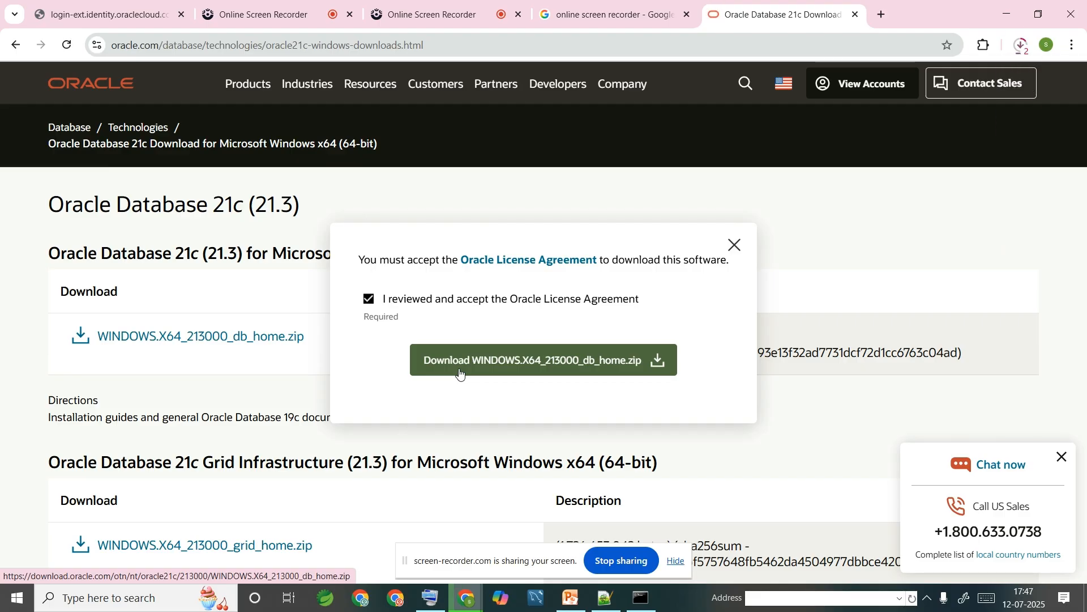
{"action": "left_click", "coordinate": [1023, 49]}
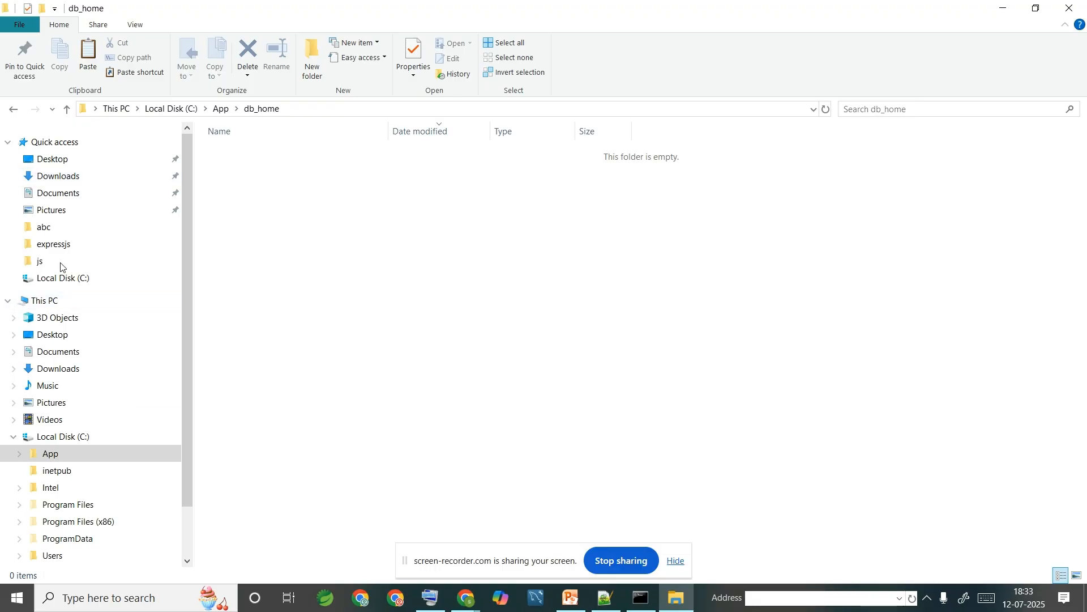
- Copy the WINDOWS.X64_213000_db_home archive from the Downloads folder
{"action": "left_click", "coordinate": [84, 179]}
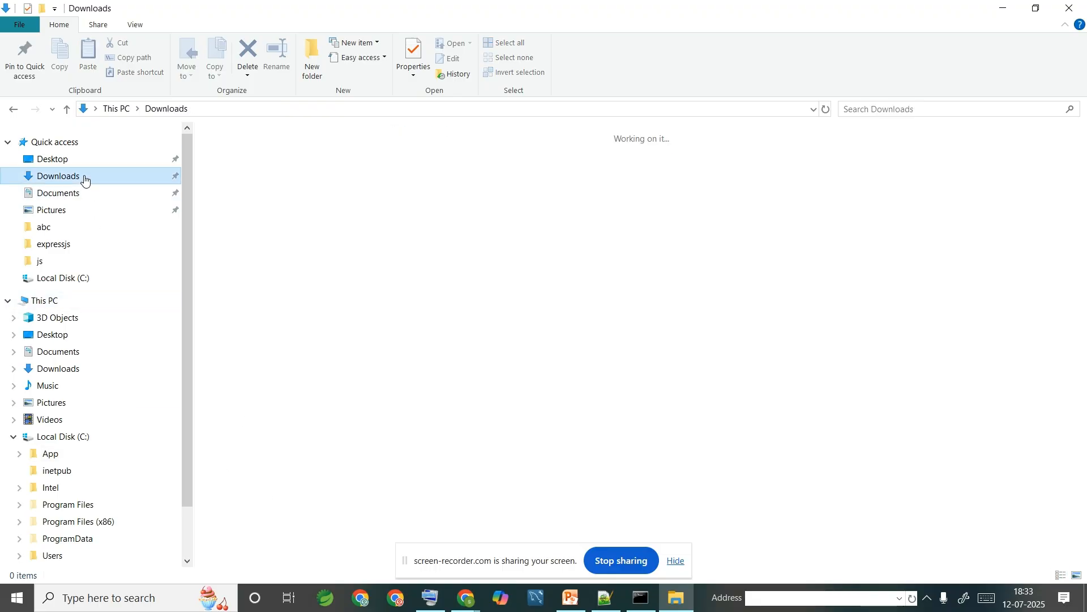
{"action": "left_click", "coordinate": [353, 159]}
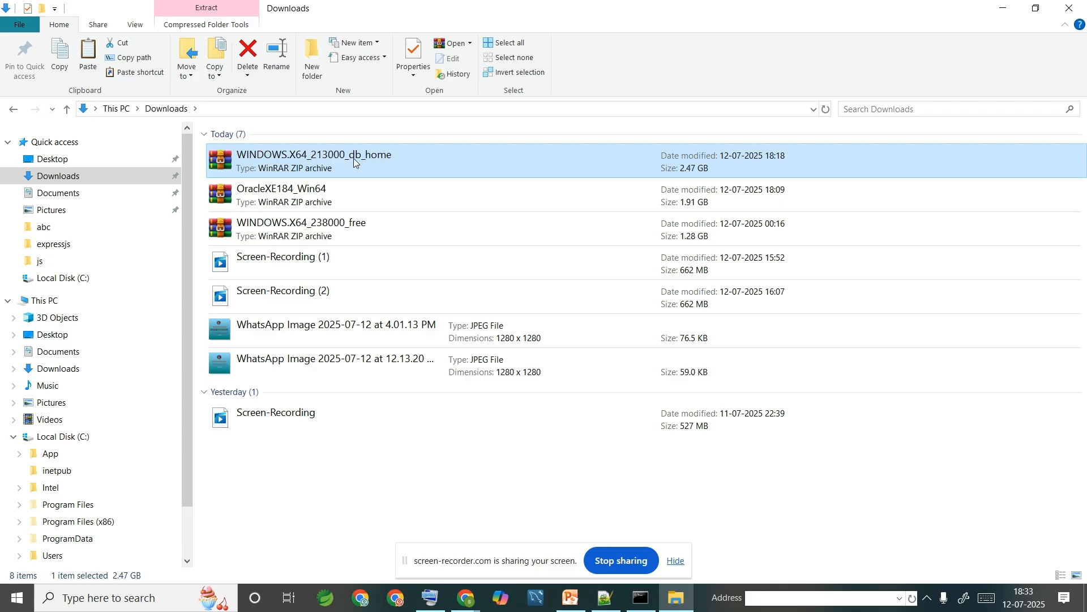
{"action": "right_click", "coordinate": [354, 161]}
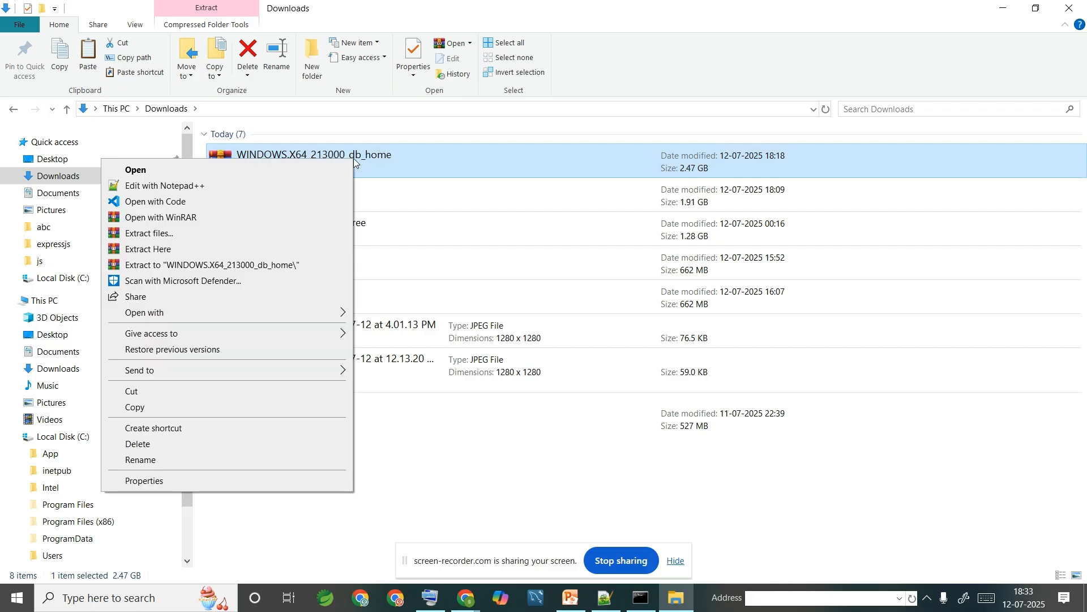
{"action": "left_click", "coordinate": [184, 407]}
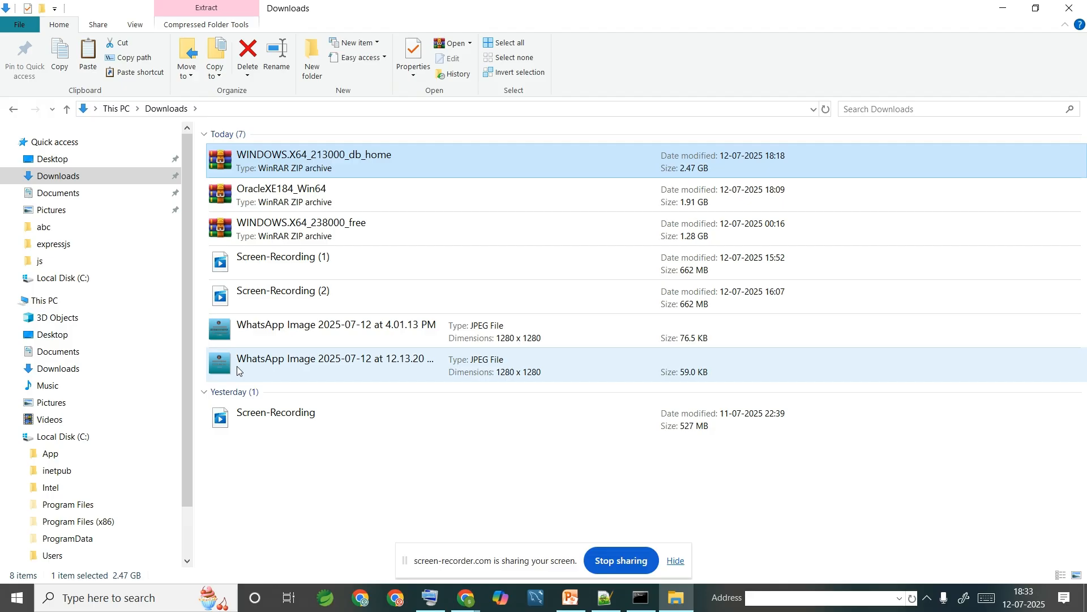
- Paste the archive into the empty C:\App\db_home folder
{"action": "left_click", "coordinate": [157, 441]}
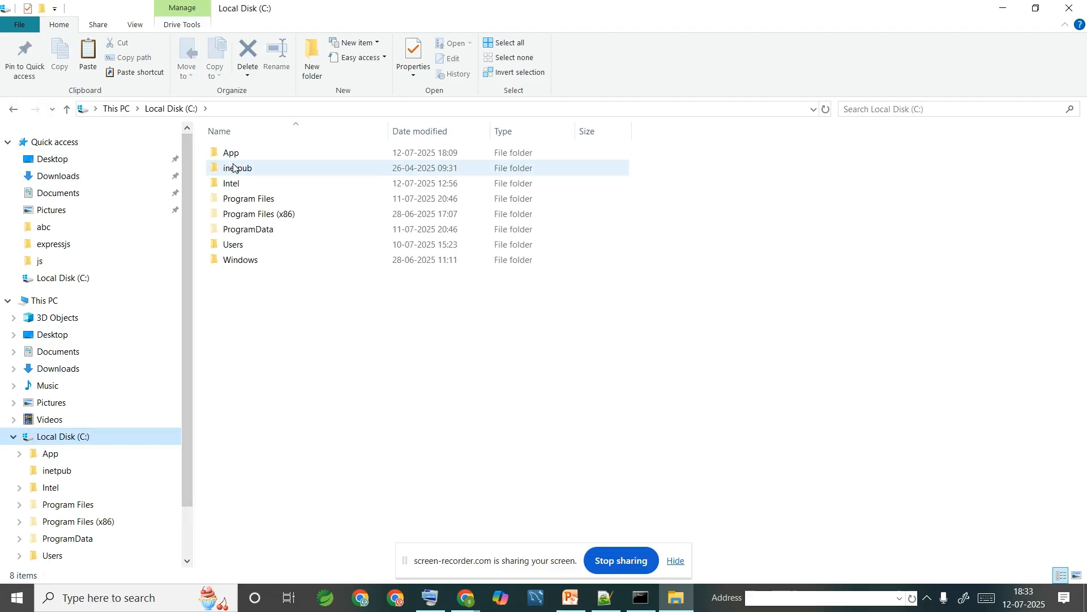
{"action": "left_click", "coordinate": [269, 154]}
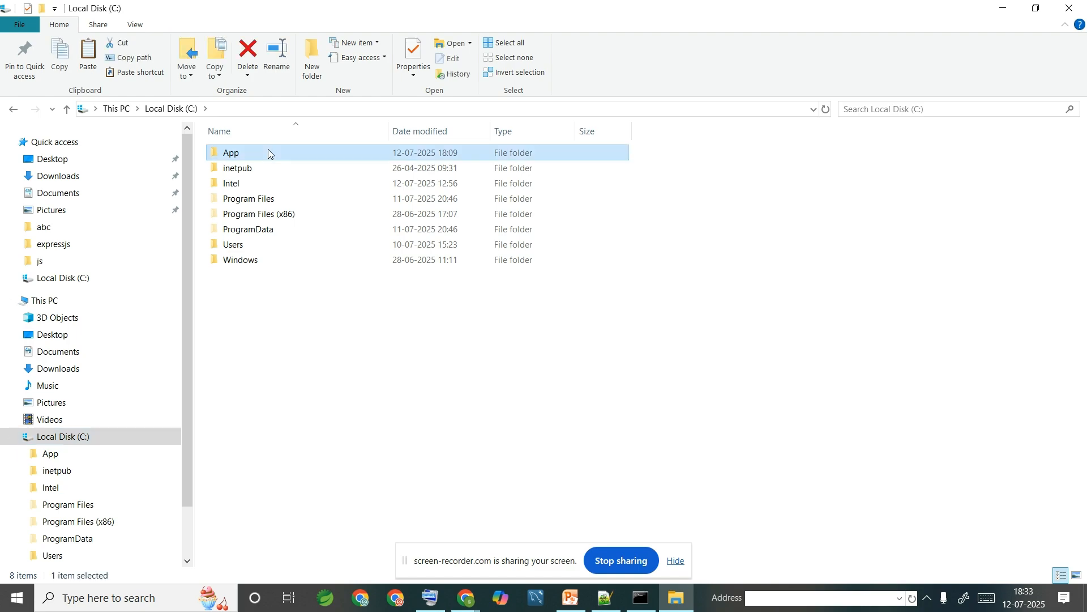
{"action": "double_click", "coordinate": [269, 153]}
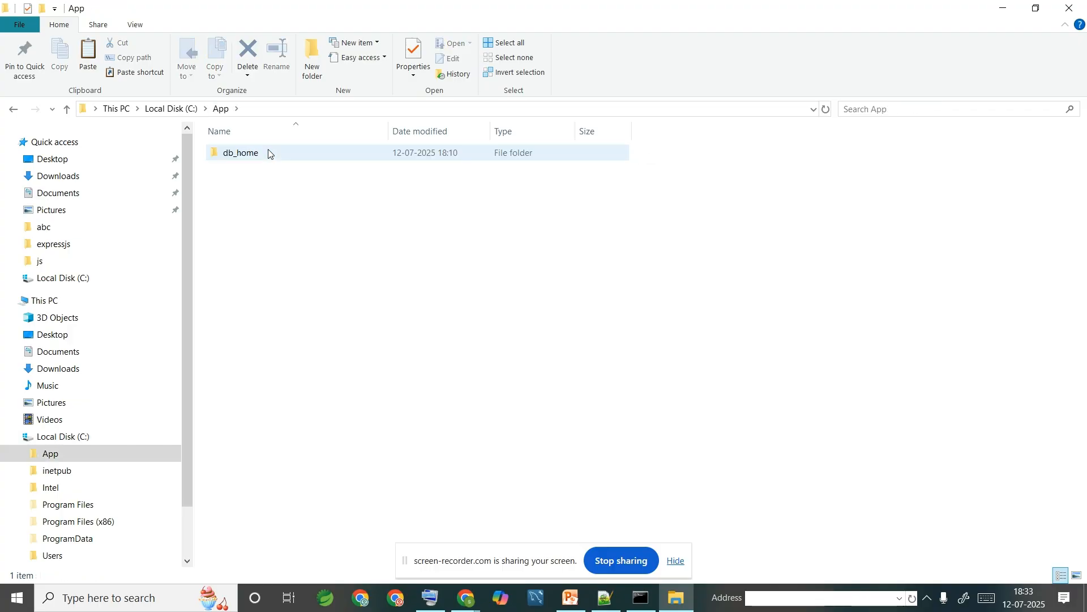
{"action": "left_click", "coordinate": [269, 153]}
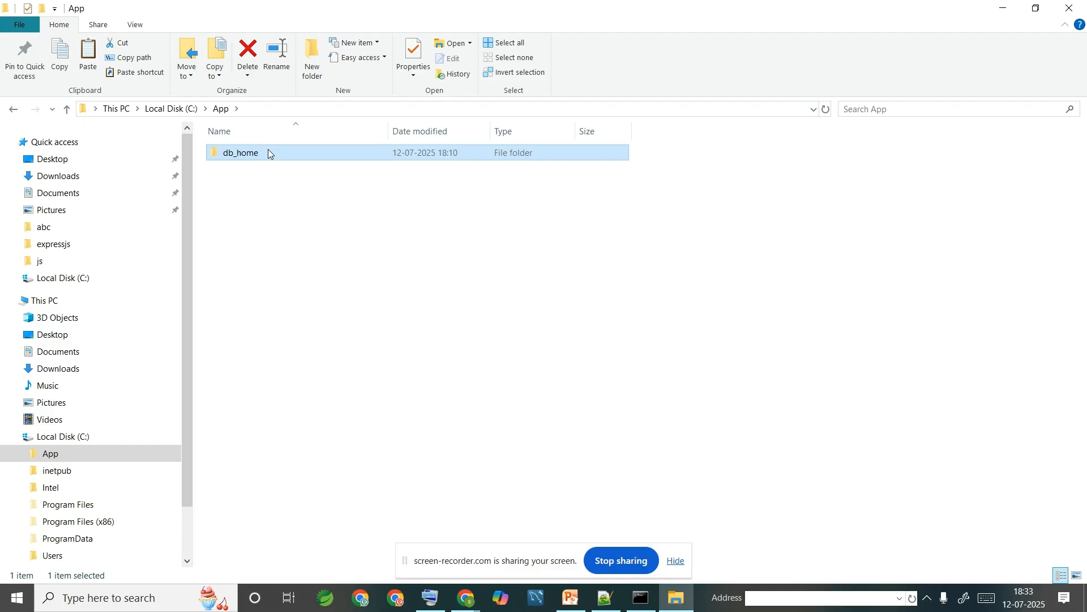
{"action": "double_click", "coordinate": [268, 152]}
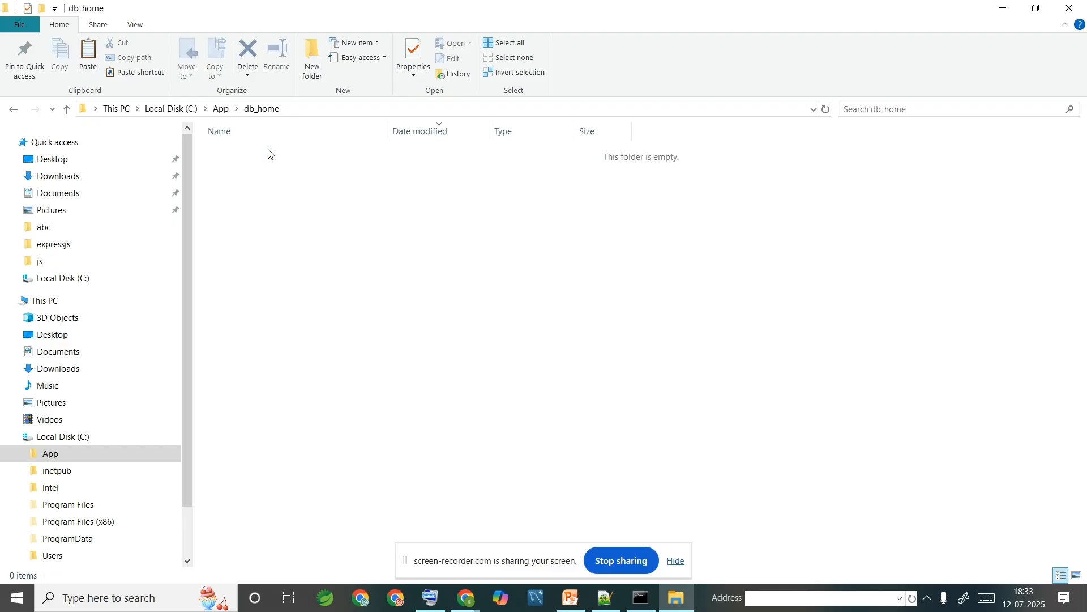
{"action": "right_click", "coordinate": [268, 150]}
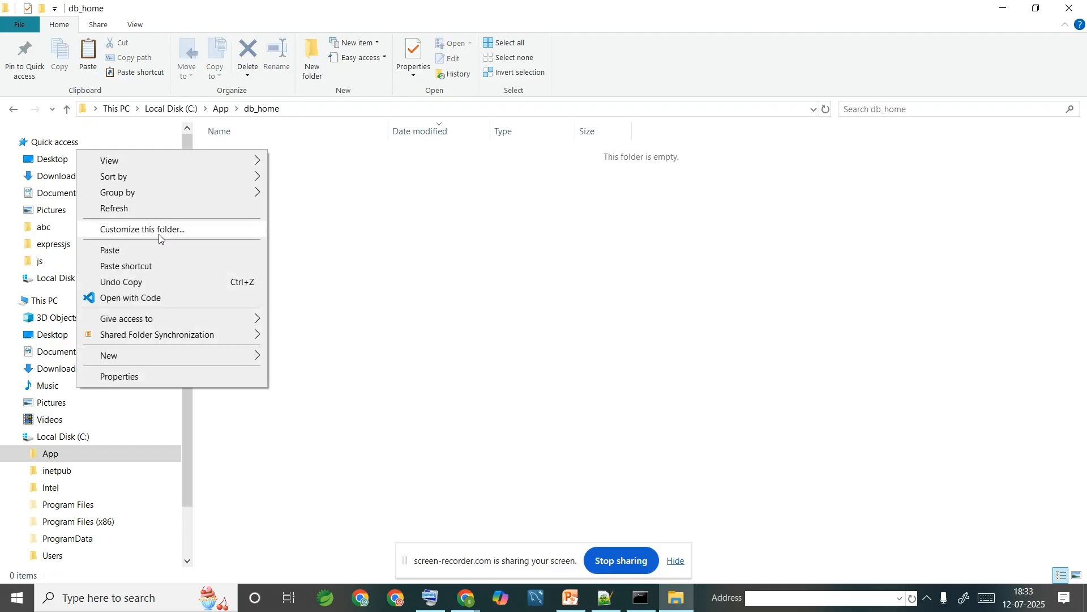
{"action": "left_click", "coordinate": [168, 253]}
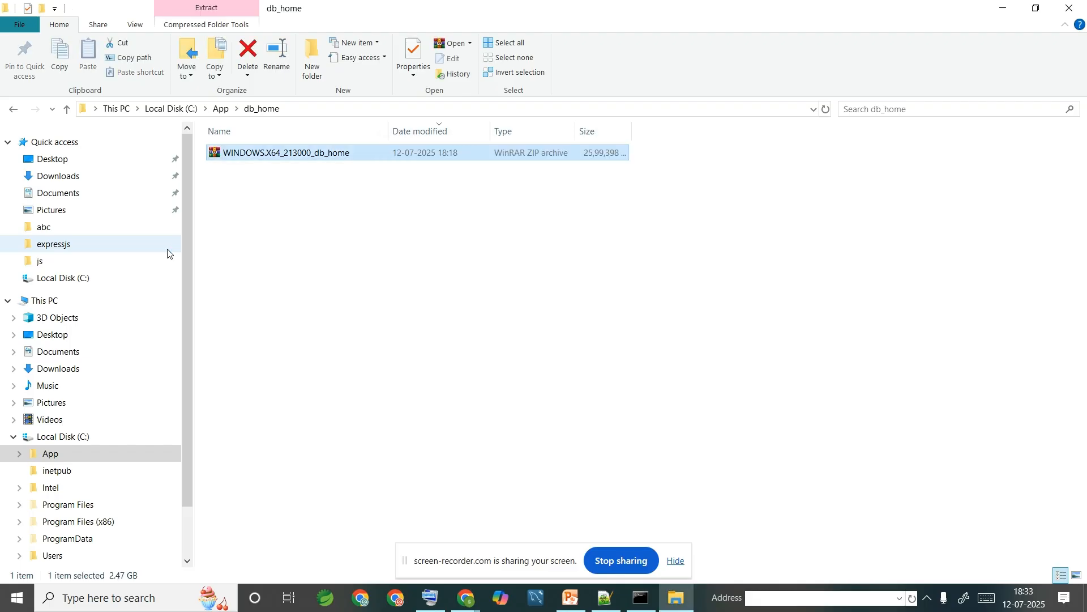
- Extract the archive in place with WinRAR's Extract Here, then return to the recorder and select setup
{"action": "right_click", "coordinate": [326, 155]}
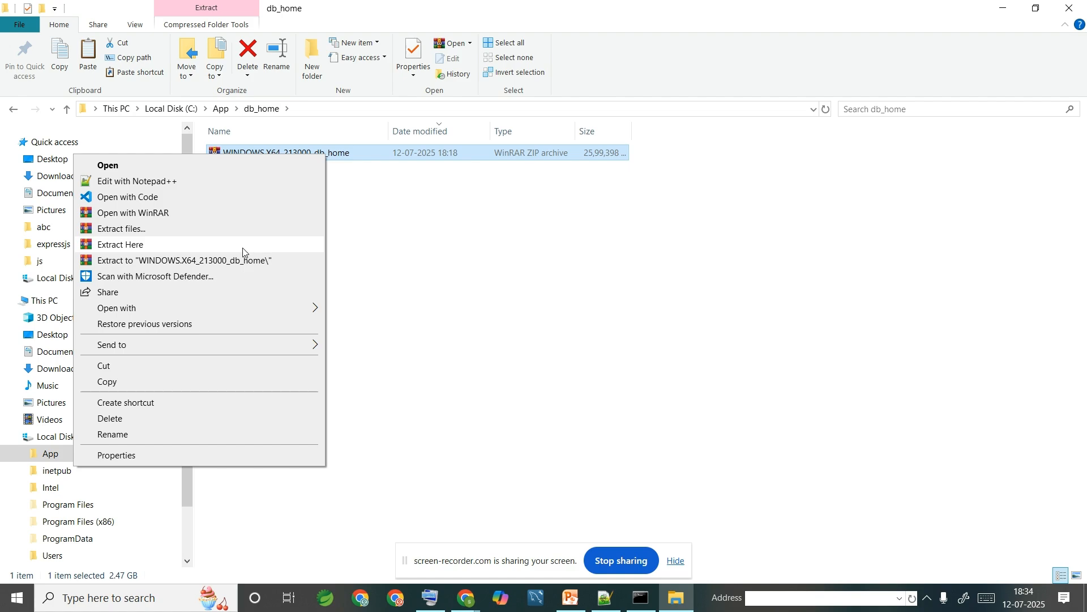
{"action": "left_click", "coordinate": [244, 248]}
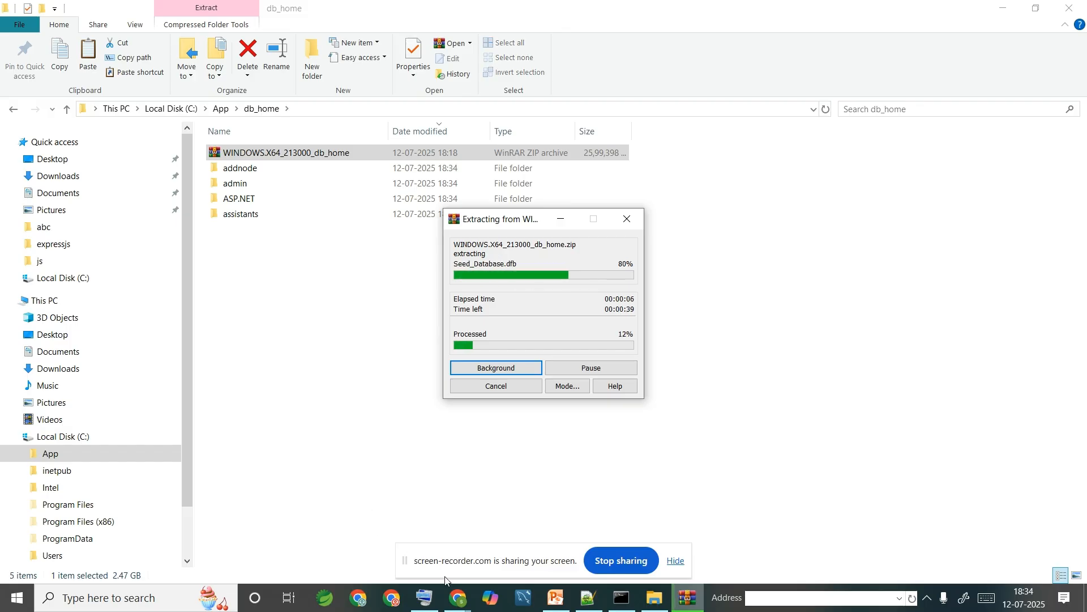
{"action": "left_click", "coordinate": [457, 598]}
{"action": "left_click", "coordinate": [419, 563]}
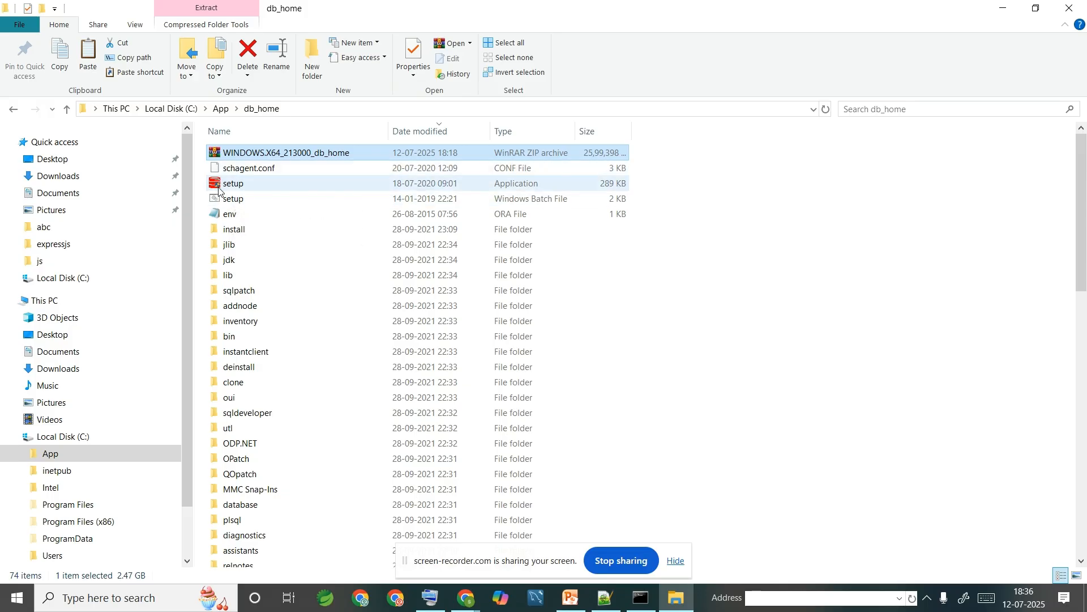
{"action": "left_click", "coordinate": [257, 189]}
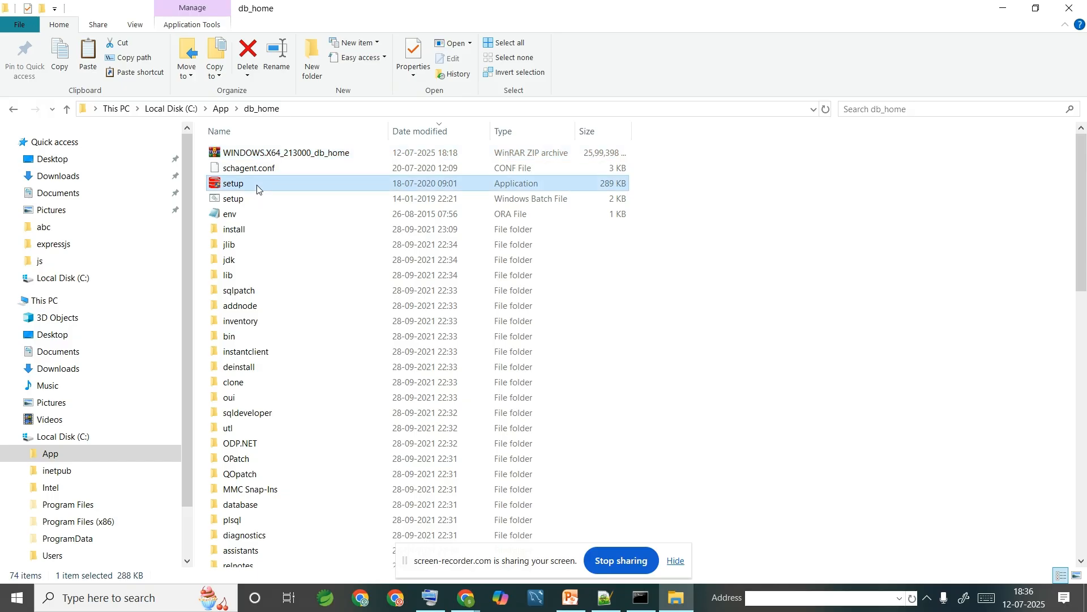
- Run setup.exe from C:\App\db_home and minimize File Explorer and Chrome to reveal the setup wizard
{"action": "double_click", "coordinate": [257, 188]}
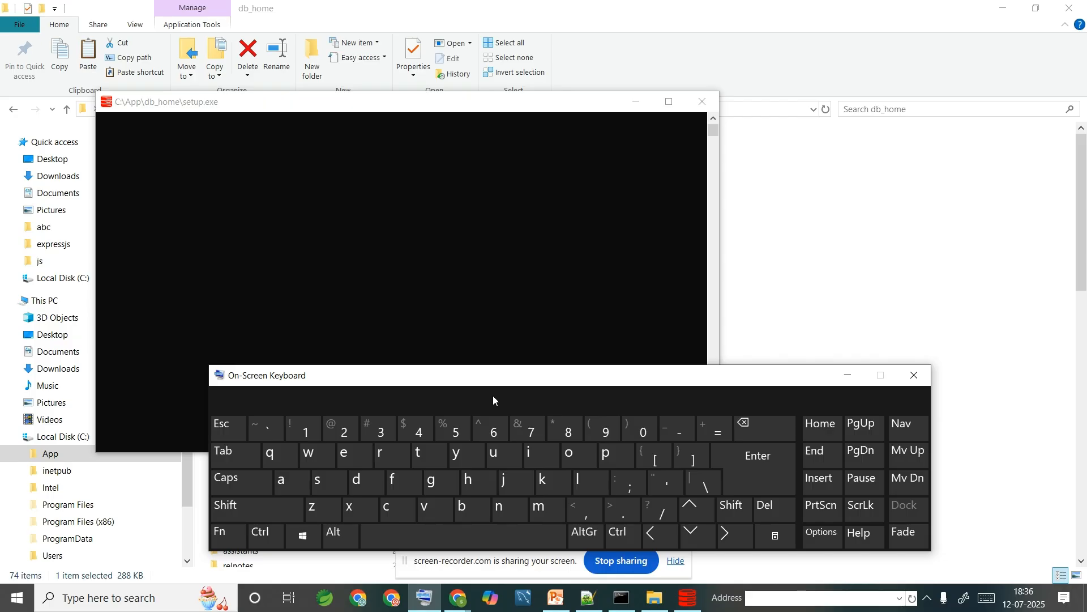
{"action": "left_click", "coordinate": [855, 377]}
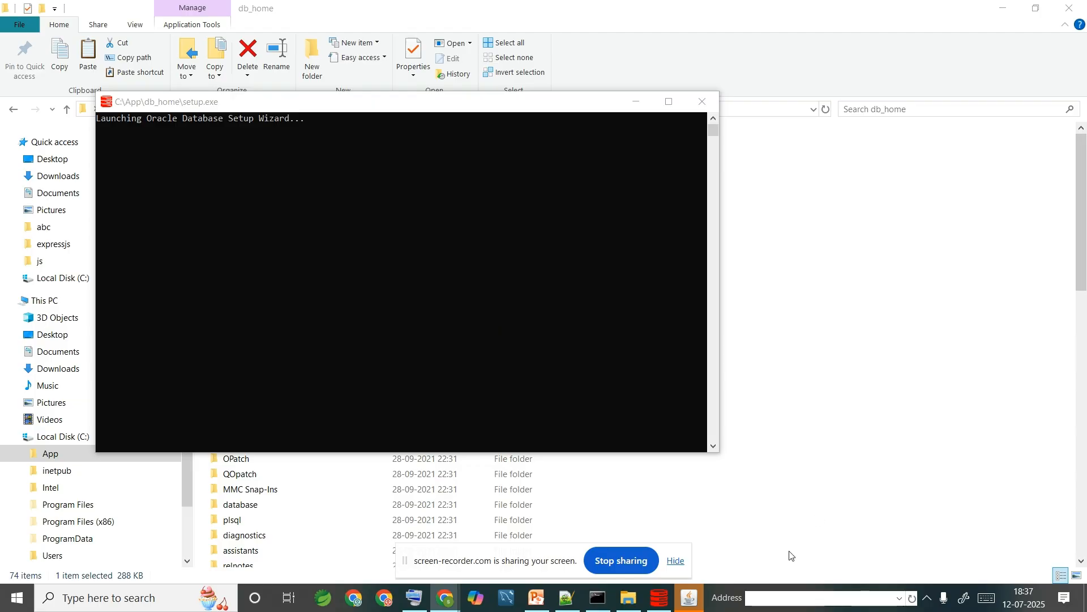
{"action": "left_click", "coordinate": [1017, 5]}
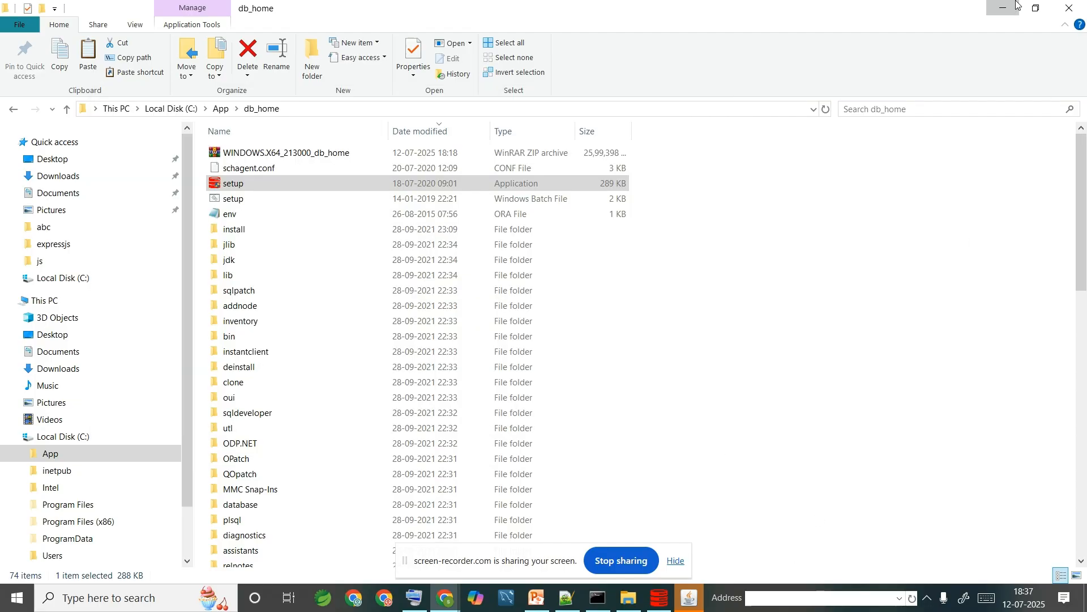
{"action": "left_click", "coordinate": [1016, 6]}
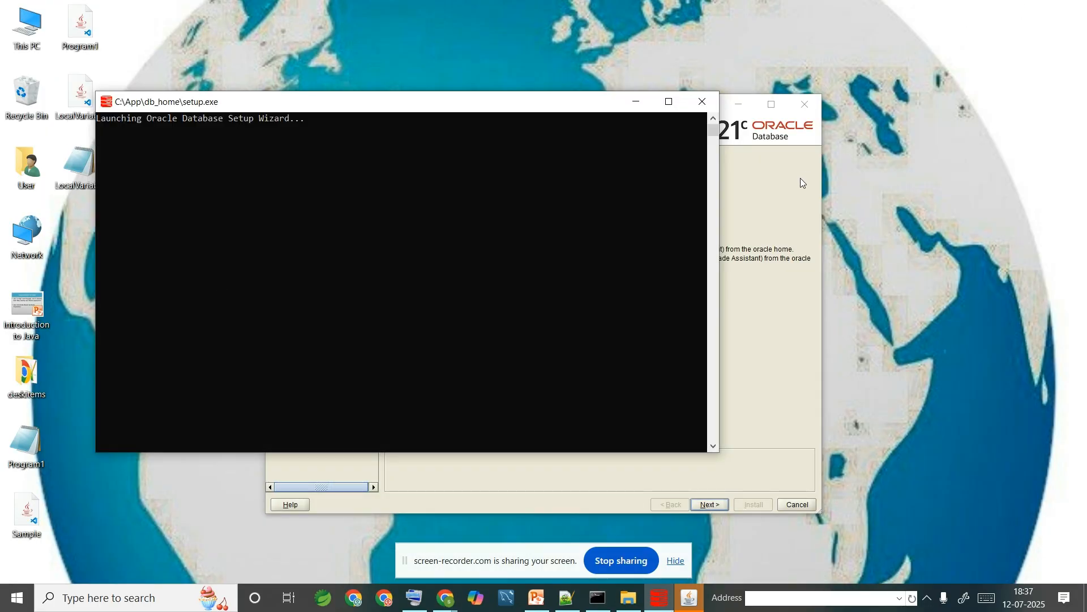
- Keep 'Create and configure a single instance database' and Desktop class, advancing to the Oracle Home User step
{"action": "left_click", "coordinate": [764, 168]}
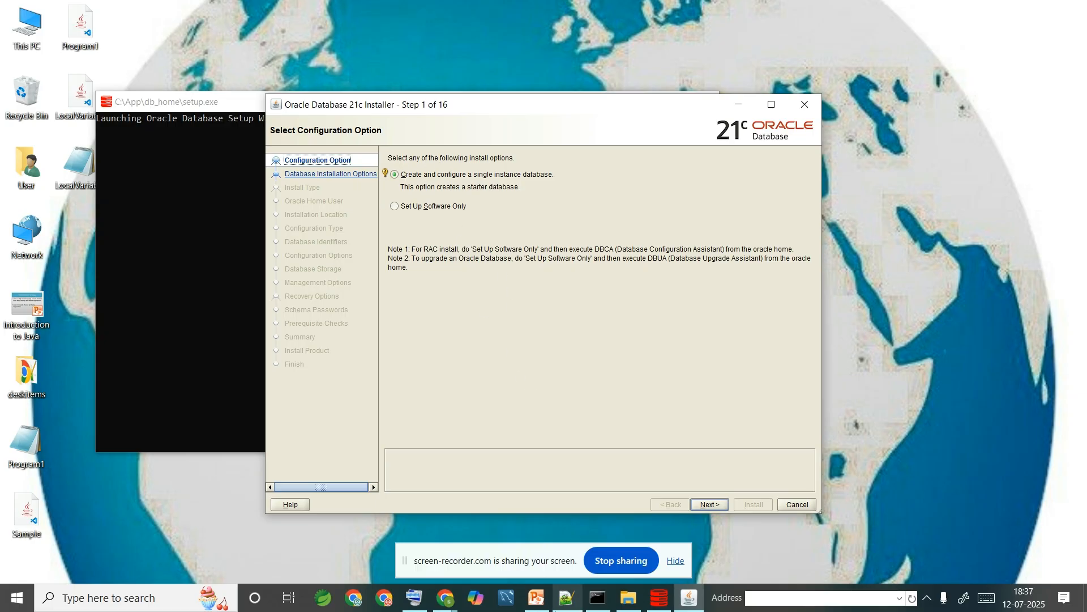
{"action": "left_click", "coordinate": [708, 505]}
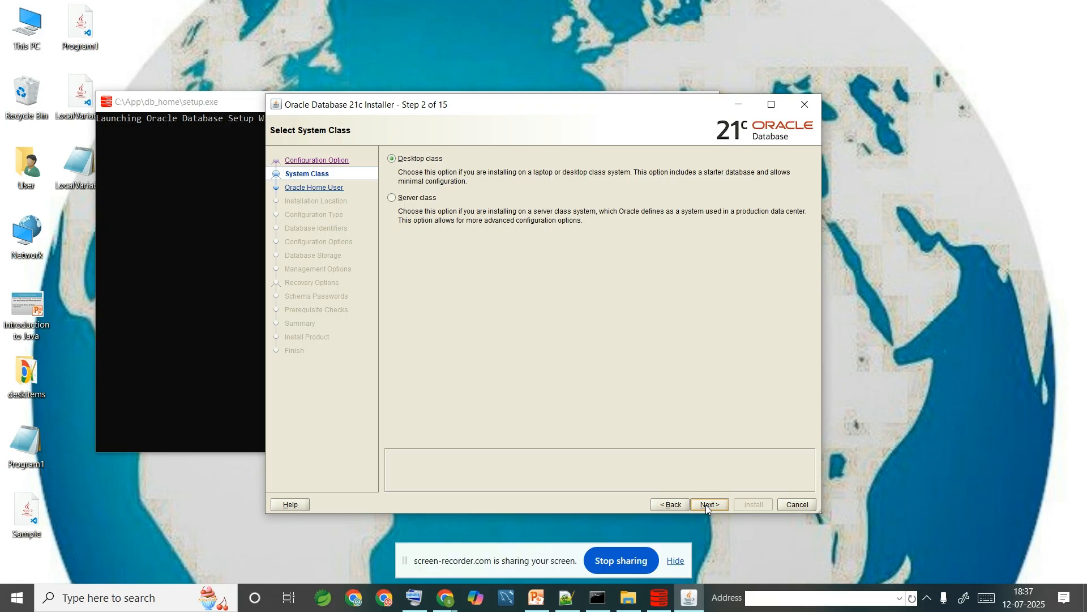
{"action": "left_click", "coordinate": [707, 505]}
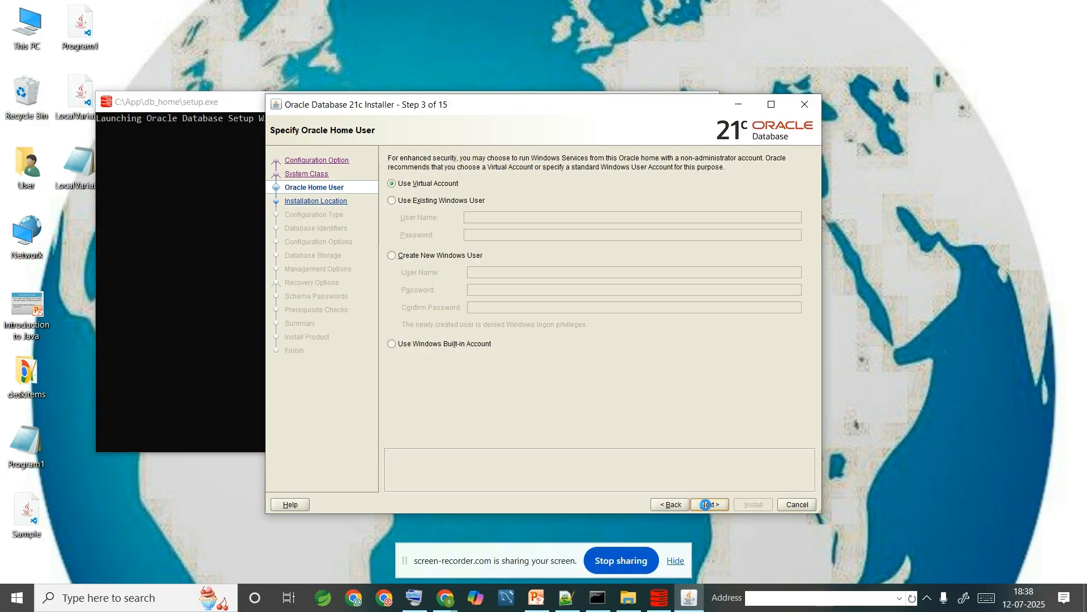
- Create a new Windows user as Oracle home user with a user name and matching passwords
{"action": "left_click", "coordinate": [443, 259]}
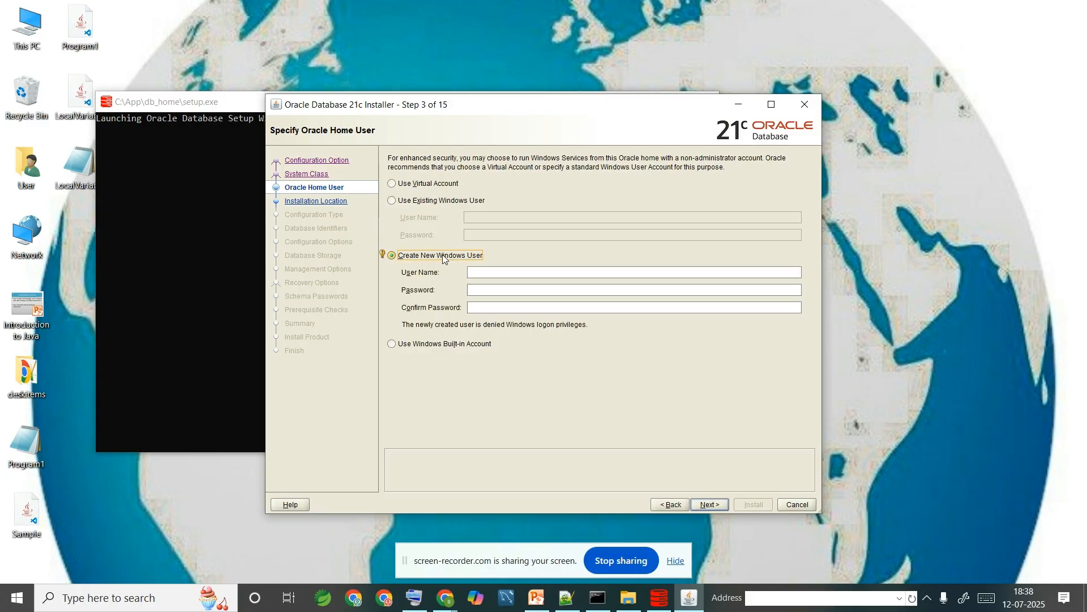
{"action": "left_click", "coordinate": [501, 273]}
{"action": "type", "text": "BalaDiv"}
{"action": "left_click", "coordinate": [502, 291]}
{"action": "type", "text": "••"}
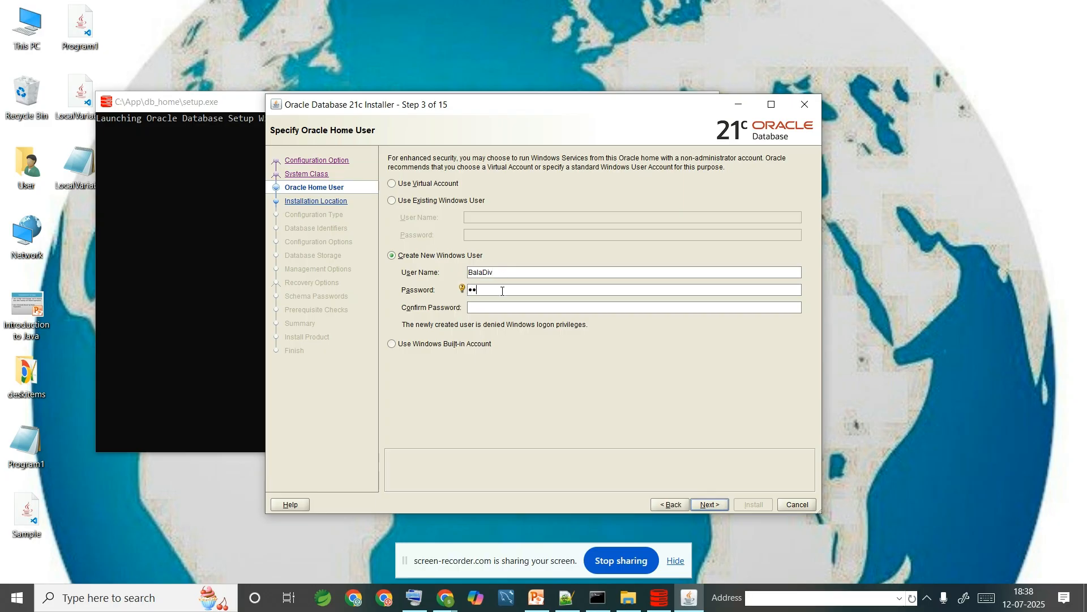
{"action": "type", "text": "•••••••"}
{"action": "left_click", "coordinate": [531, 305]}
{"action": "type", "text": "••"}
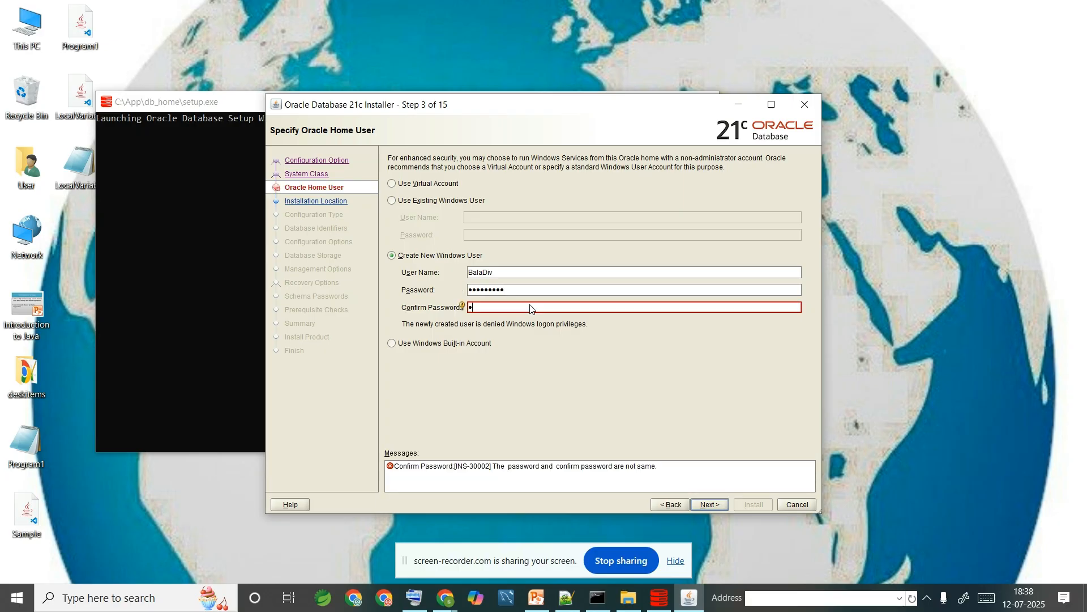
{"action": "type", "text": "••"}
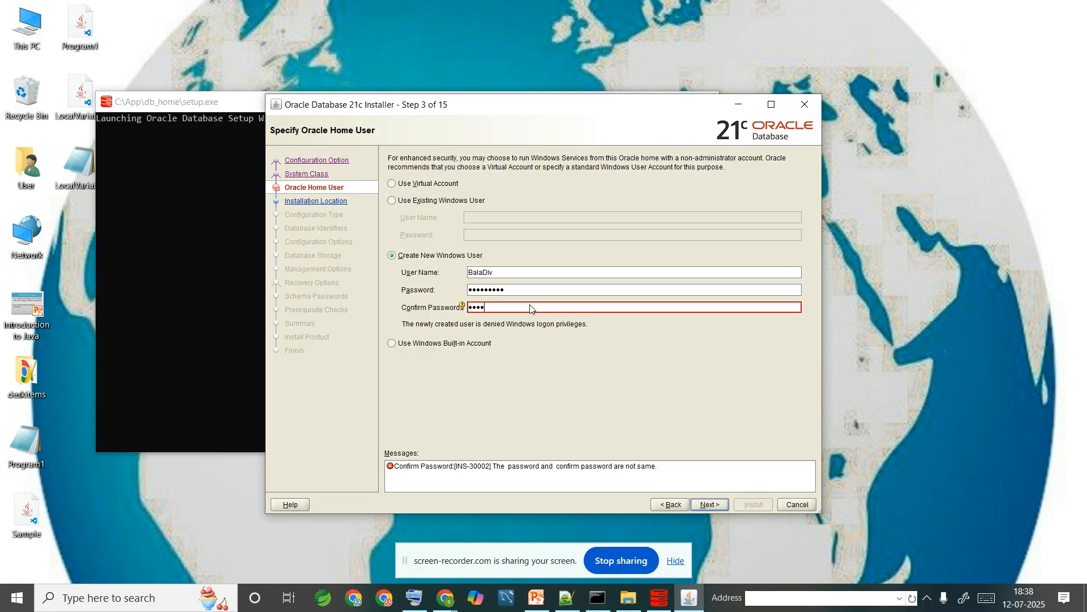
{"action": "type", "text": "•••••"}
{"action": "left_click", "coordinate": [710, 504]}
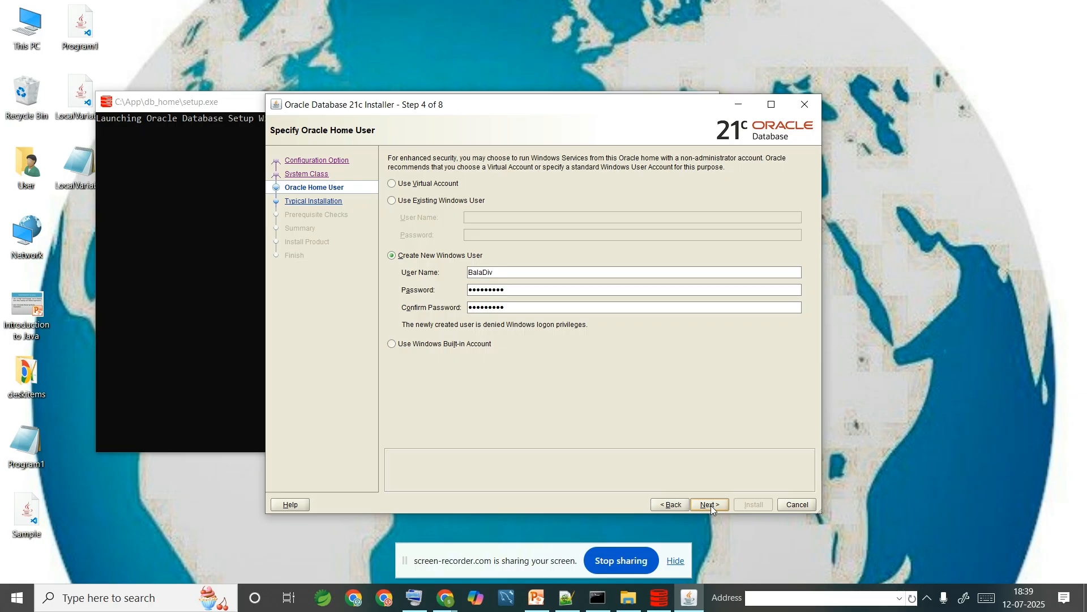
{"action": "left_click", "coordinate": [710, 504]}
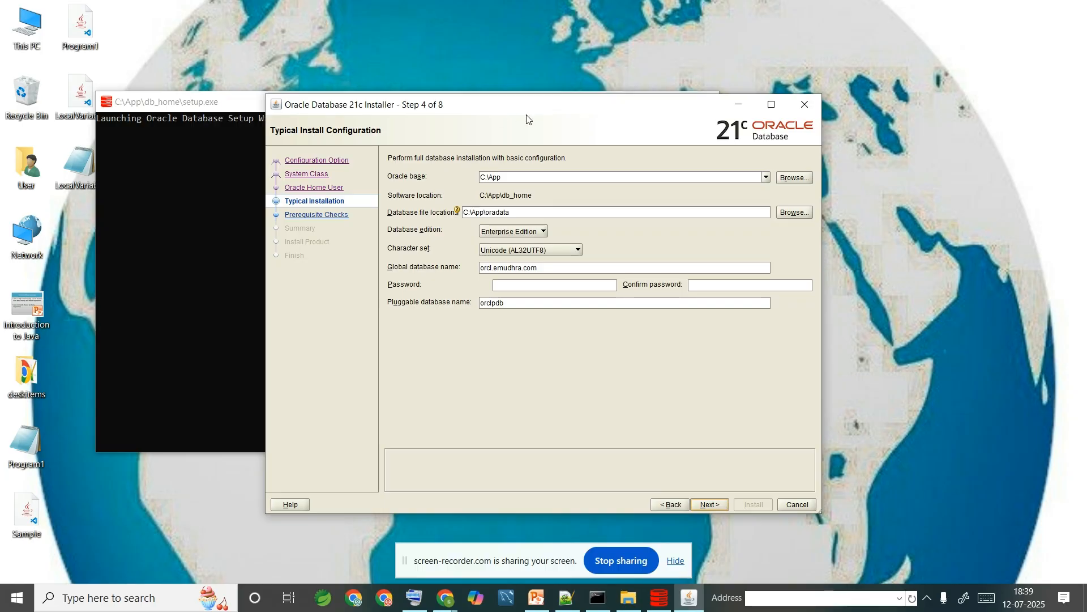
- Cut the global database name from orcl.emudhra.com down to 'orcl'
{"action": "triple_click", "coordinate": [557, 263]}
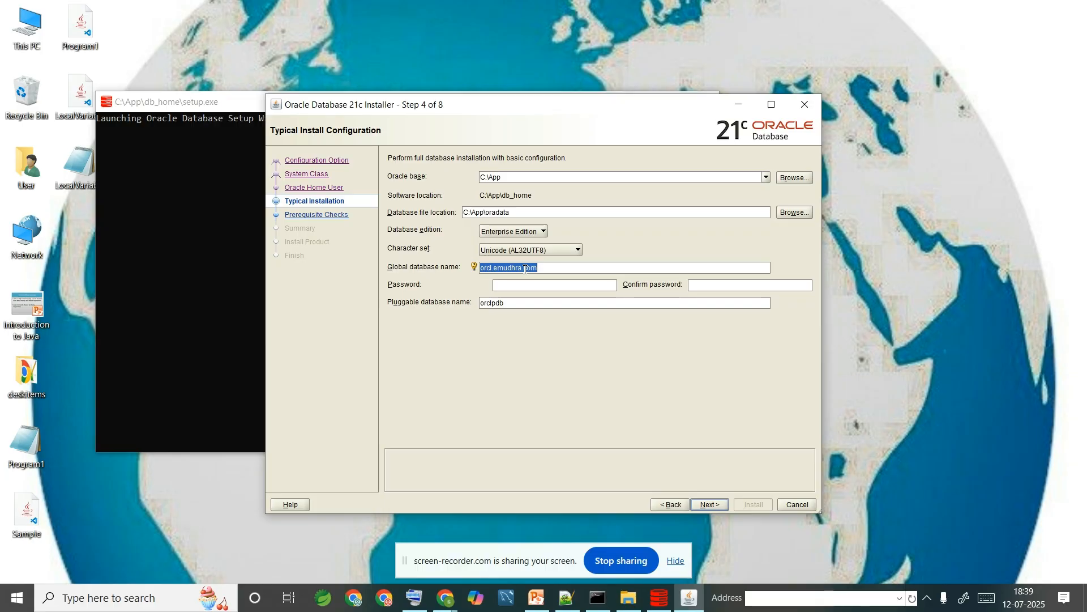
{"action": "left_click", "coordinate": [574, 266]}
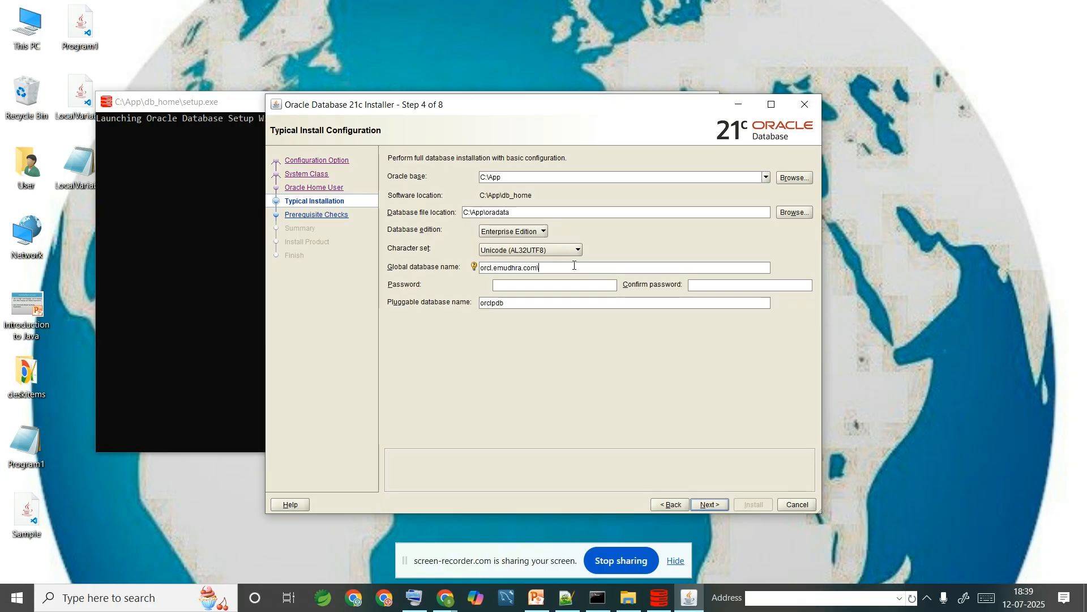
{"action": "key", "text": "BackSpace"}
{"action": "key", "text": "BackSpace"}
{"action": "key", "text": "BackSpace"}
{"action": "key", "text": "BackSpace"}
{"action": "key", "text": "BackSpace"}
{"action": "key", "text": "BackSpace"}
{"action": "key", "text": "BackSpace"}
{"action": "key", "text": "BackSpace"}
{"action": "key", "text": "BackSpace"}
{"action": "key", "text": "BackSpace"}
{"action": "key", "text": "BackSpace"}
{"action": "key", "text": "BackSpace"}
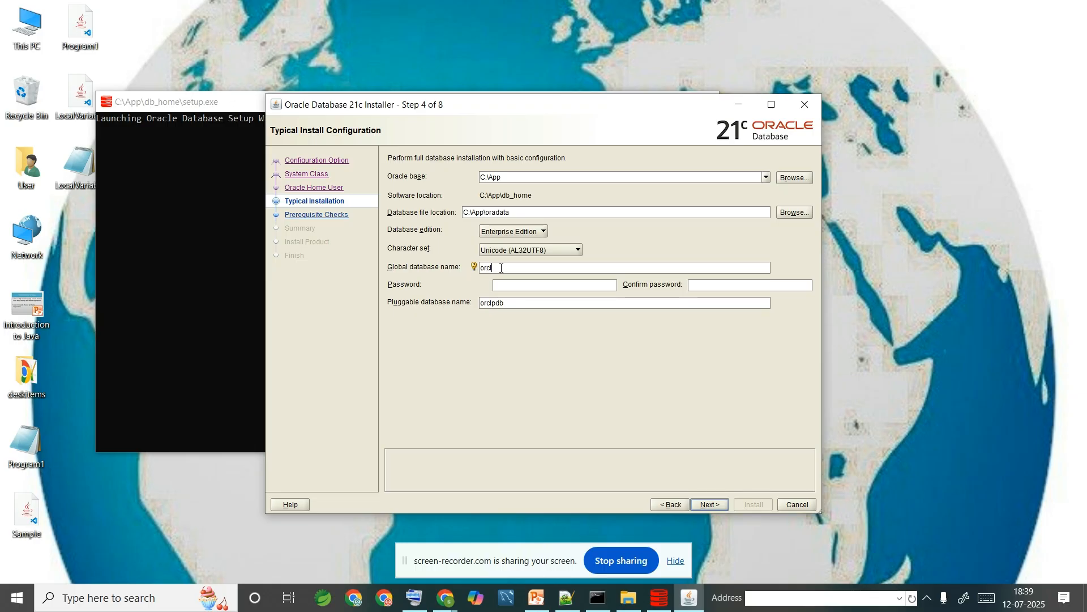
{"action": "left_click", "coordinate": [501, 268]}
{"action": "left_click", "coordinate": [508, 286]}
- Enter the administrator password and a corrected matching confirmation, then run the prerequisite checks
{"action": "type", "text": "a"}
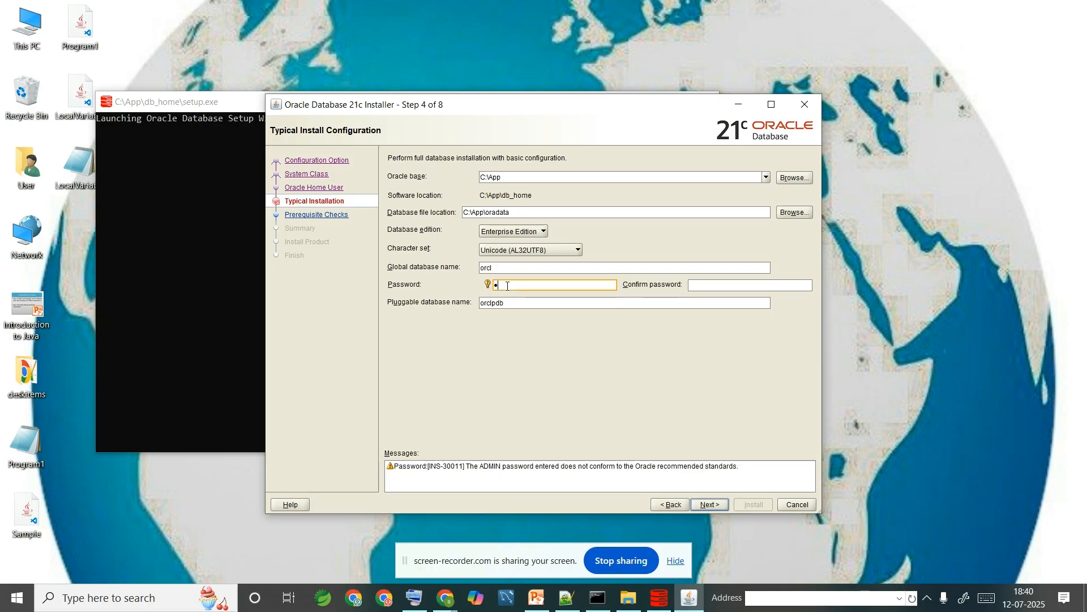
{"action": "type", "text": "dmin123"}
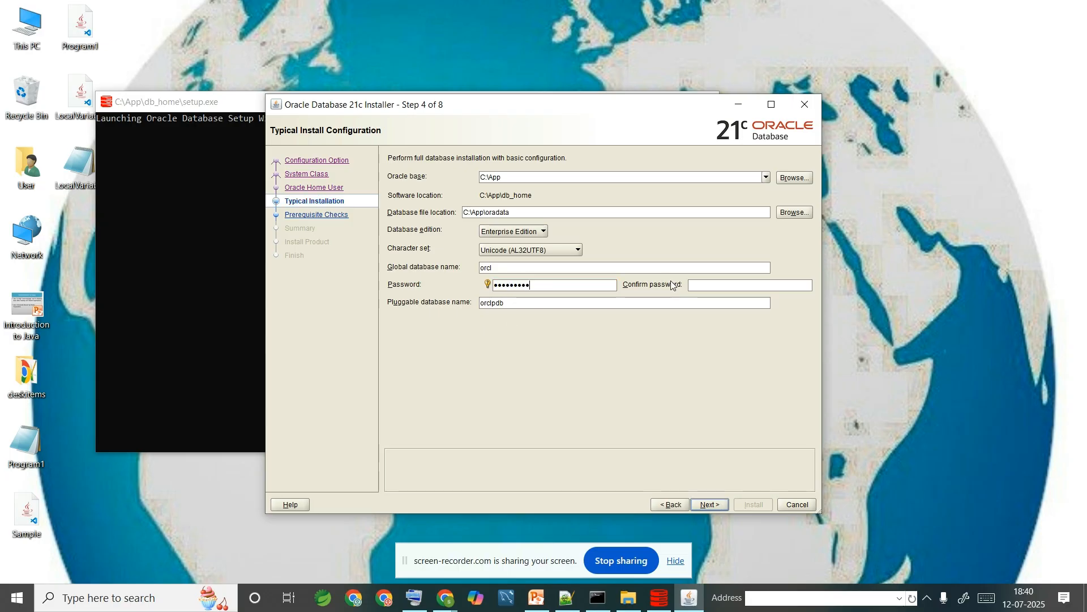
{"action": "left_click", "coordinate": [712, 291]}
{"action": "type", "text": "admi"}
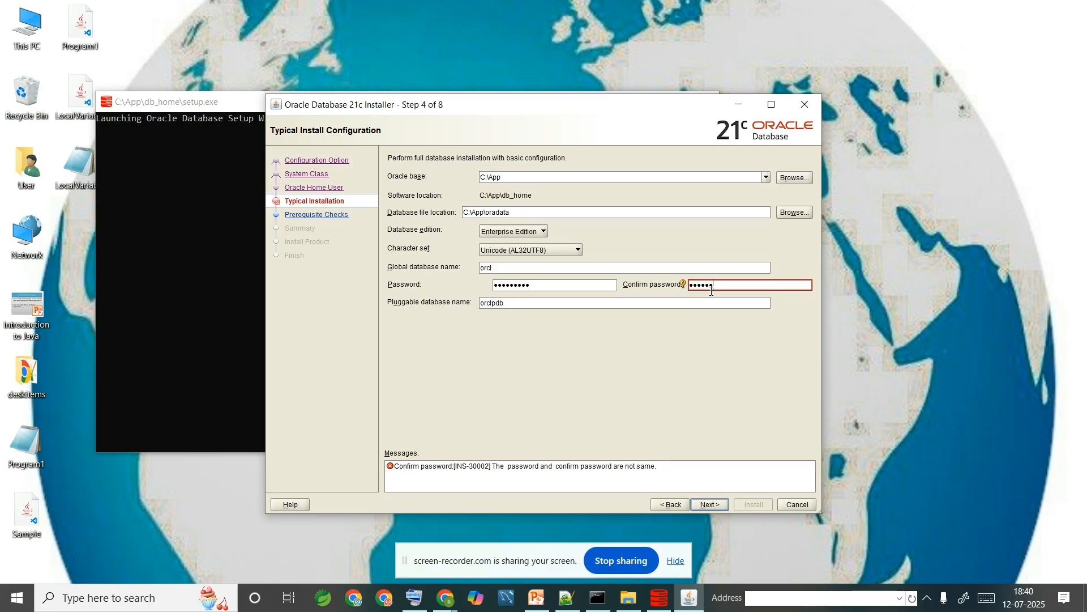
{"action": "type", "text": "n12345"}
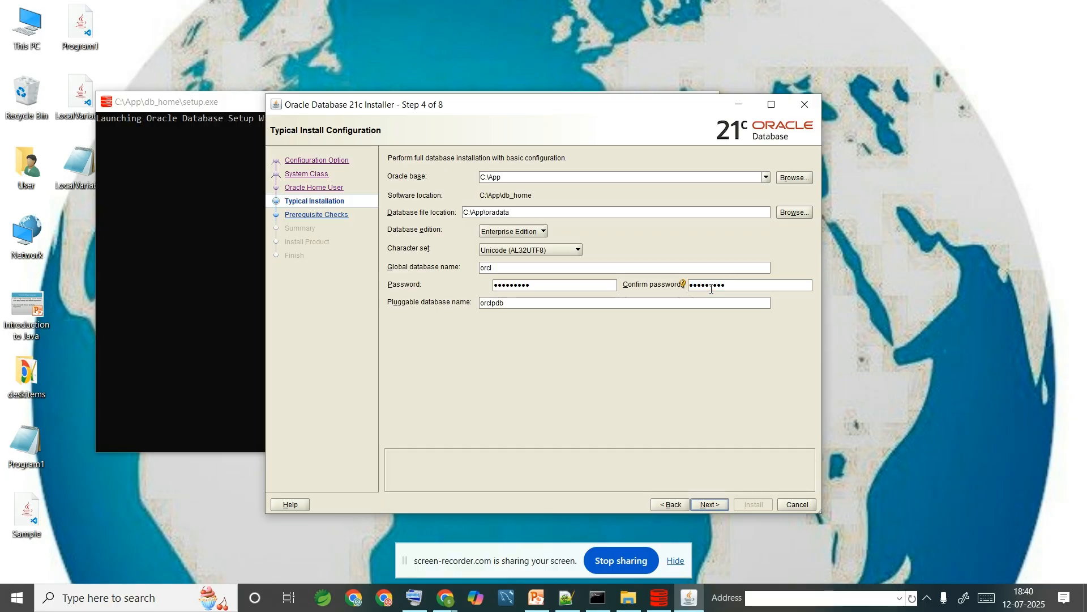
{"action": "key", "text": "BackSpace"}
{"action": "key", "text": "BackSpace"}
{"action": "key", "text": "BackSpace"}
{"action": "key", "text": "BackSpace"}
{"action": "key", "text": "BackSpace"}
{"action": "key", "text": "BackSpace"}
{"action": "key", "text": "BackSpace"}
{"action": "key", "text": "BackSpace"}
{"action": "key", "text": "BackSpace"}
{"action": "key", "text": "BackSpace"}
{"action": "type", "text": "****"}
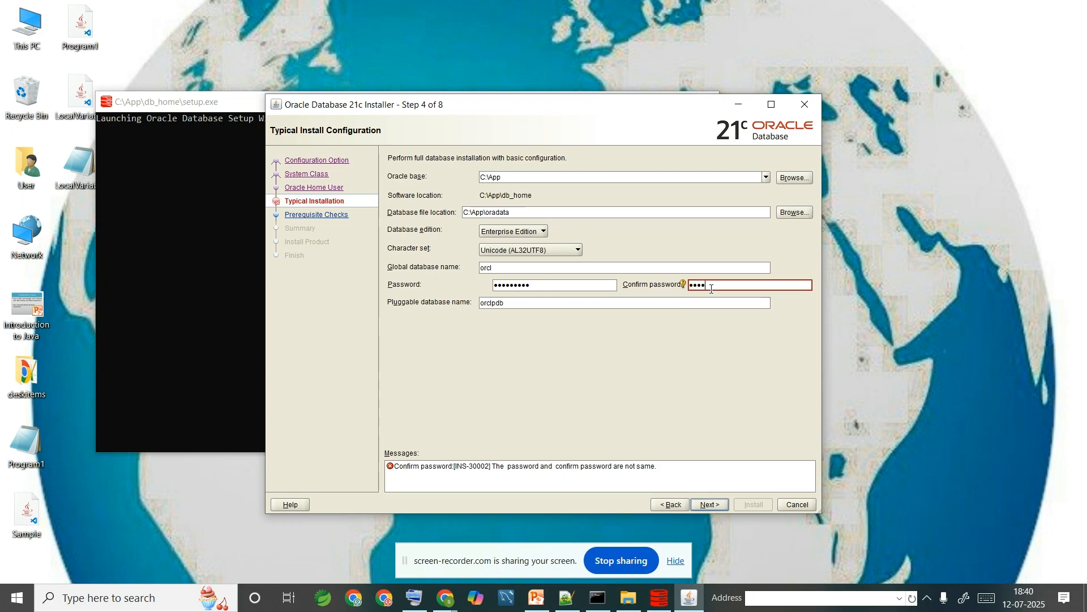
{"action": "type", "text": "******"}
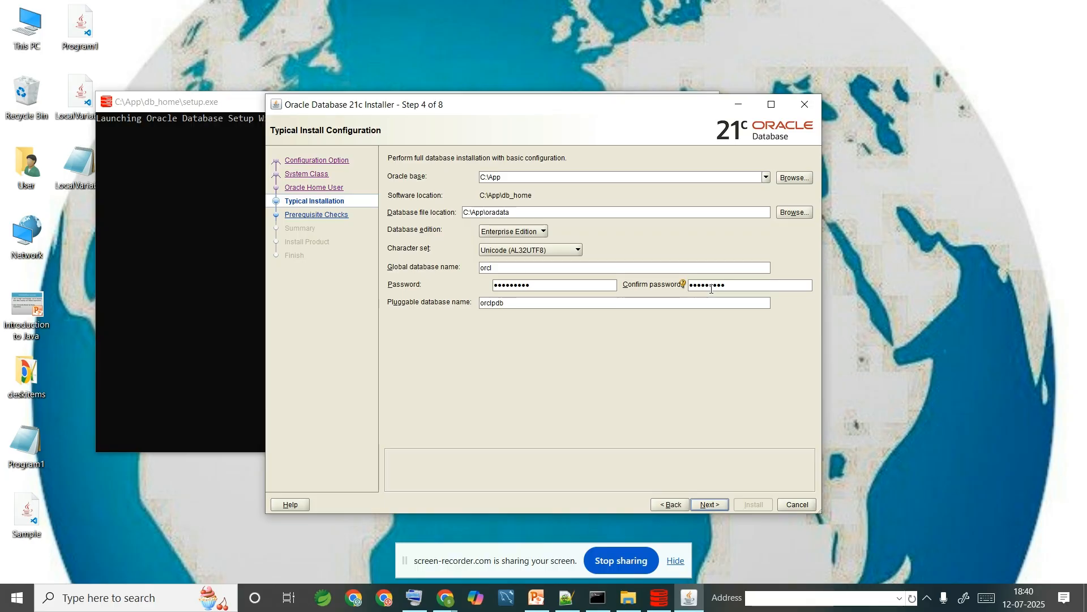
{"action": "mouse_move", "coordinate": [712, 287]}
{"action": "left_mouse_down"}
{"action": "mouse_move", "coordinate": [726, 287]}
{"action": "mouse_move", "coordinate": [698, 287]}
{"action": "left_mouse_up"}
{"action": "left_click", "coordinate": [706, 505]}
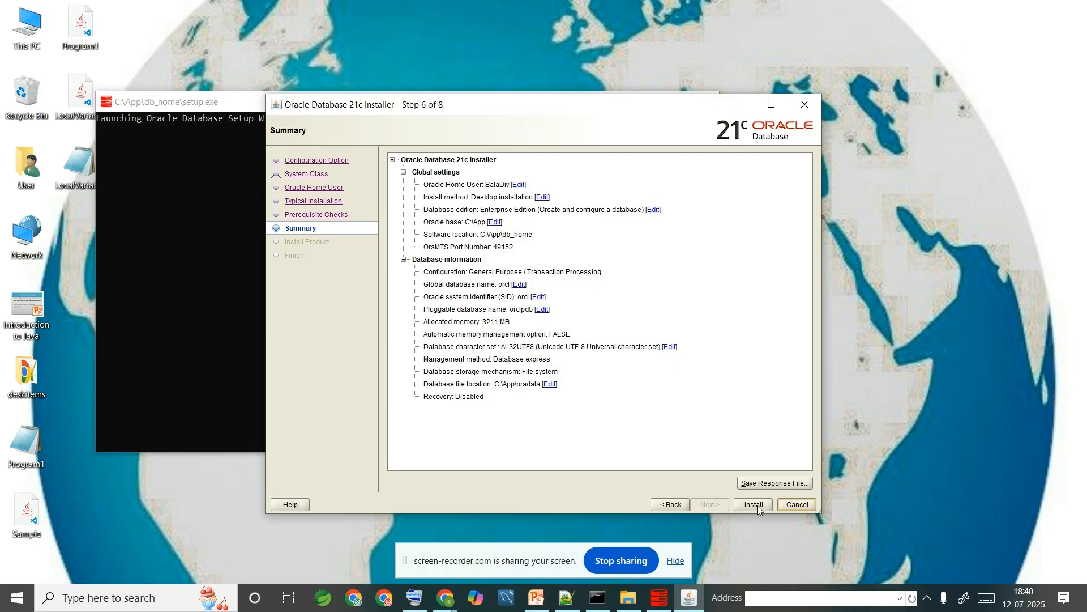
- Start the installation from the Summary page, then switch to the Online Screen Recorder window in Chrome
{"action": "left_click", "coordinate": [757, 505]}
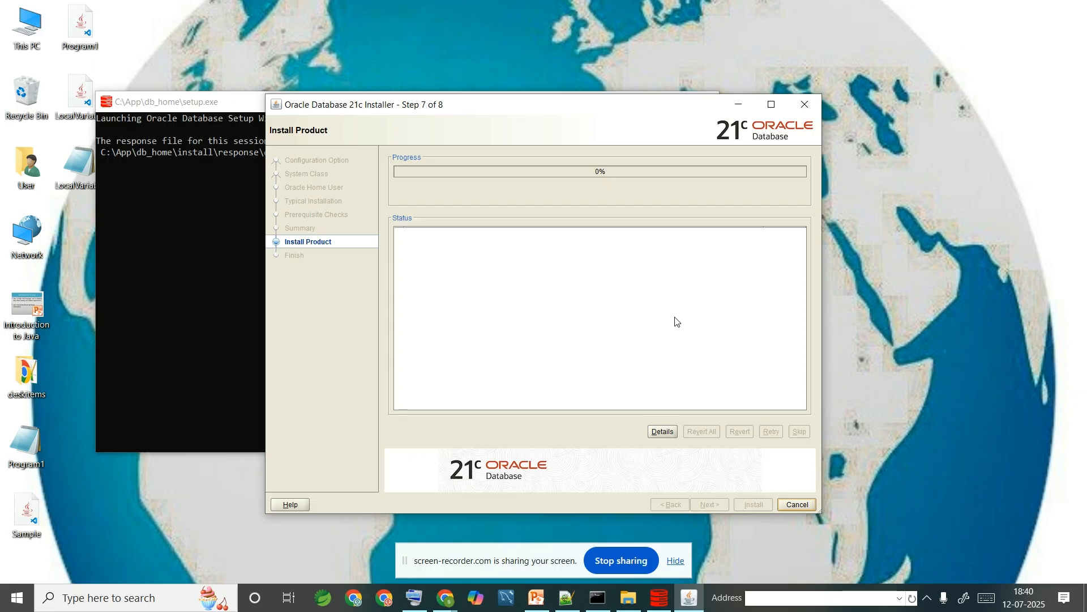
{"action": "left_click", "coordinate": [445, 599]}
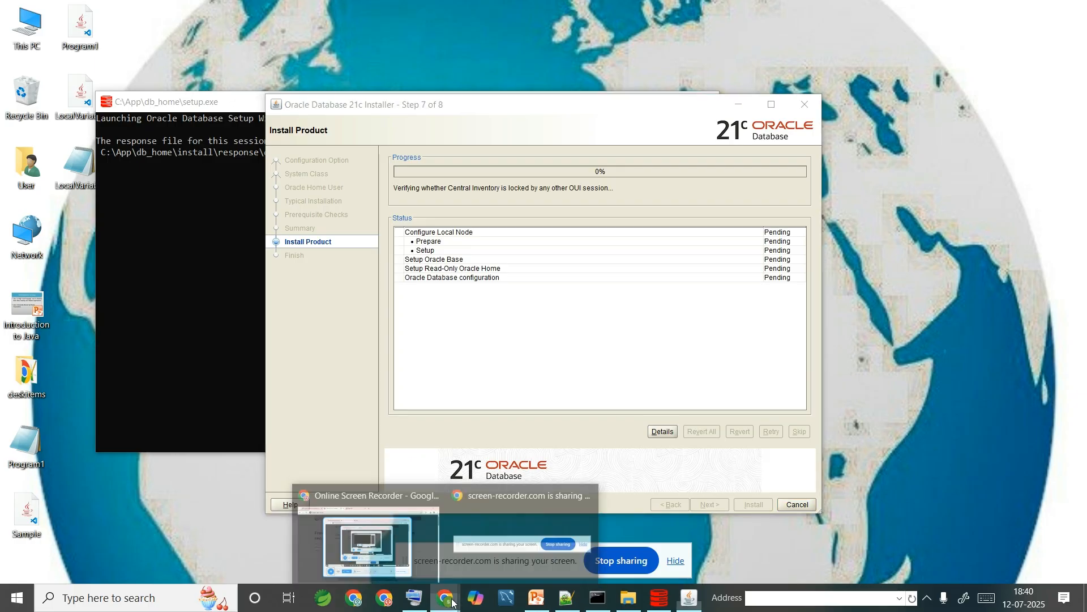
{"action": "left_click", "coordinate": [415, 507]}
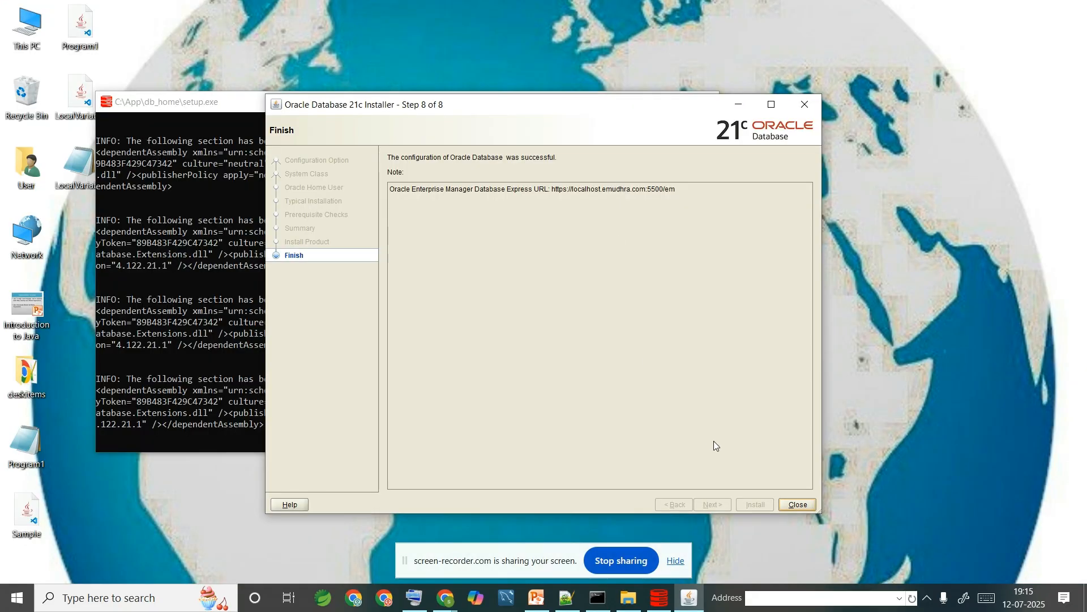
- Close the finished Oracle Database 21c installer along with its setup console
{"action": "left_click", "coordinate": [793, 511]}
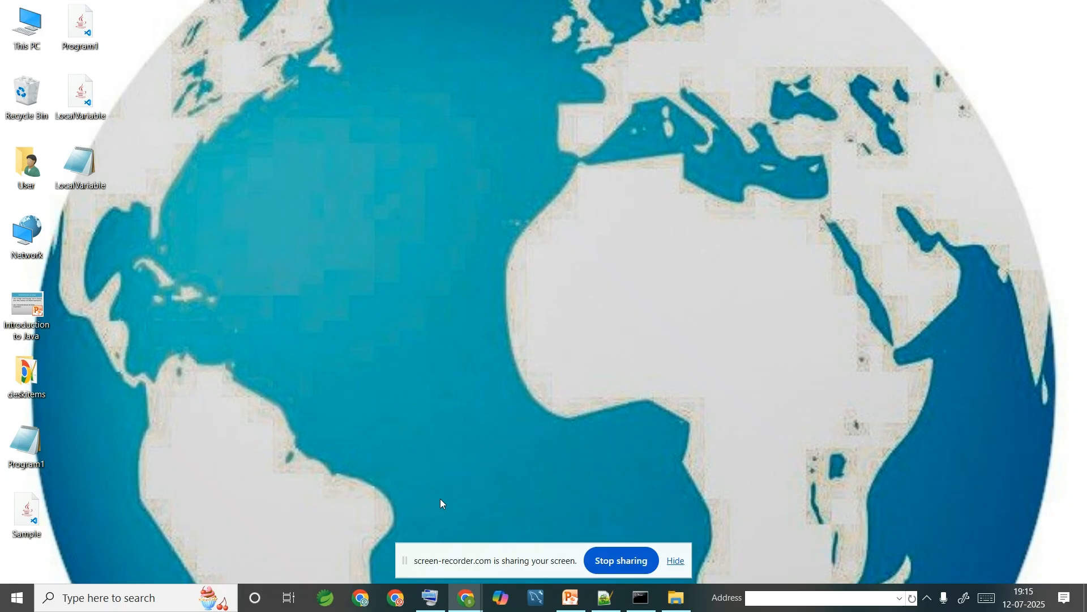
{"action": "mouse_move", "coordinate": [466, 597]}
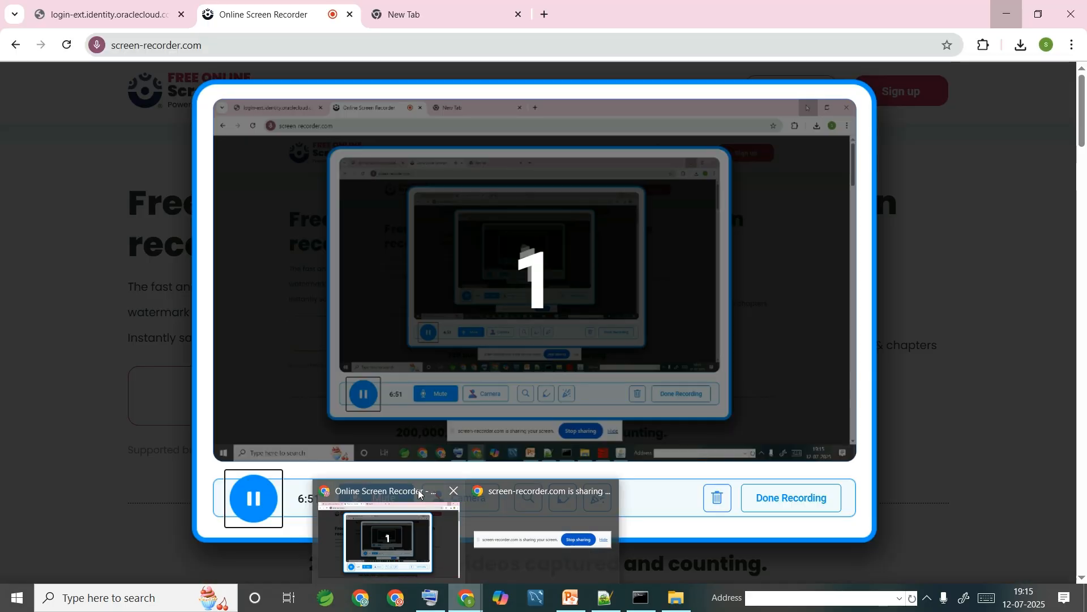
- From an empty Chrome tab, run a Google search for 'sql developer 21c download'
{"action": "left_click", "coordinate": [420, 498]}
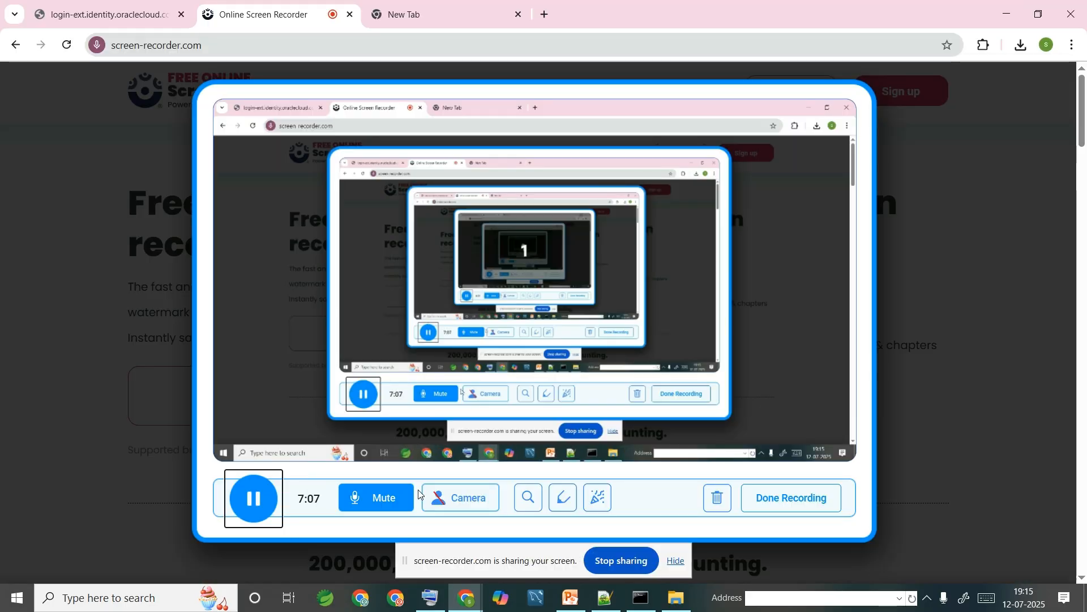
{"action": "left_click", "coordinate": [444, 9]}
{"action": "left_click", "coordinate": [425, 56]}
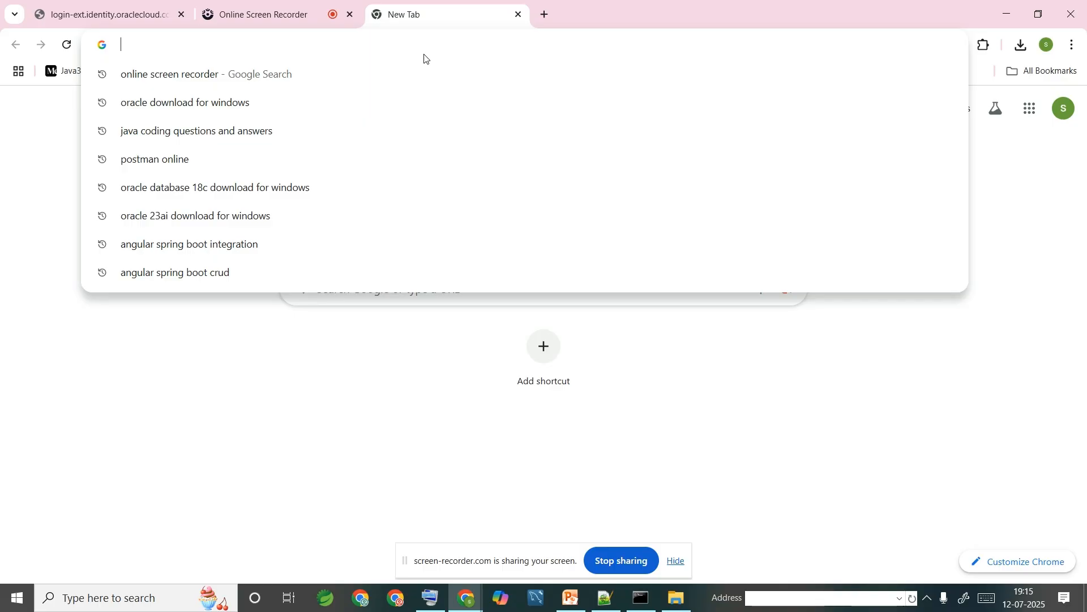
{"action": "type", "text": "sq"}
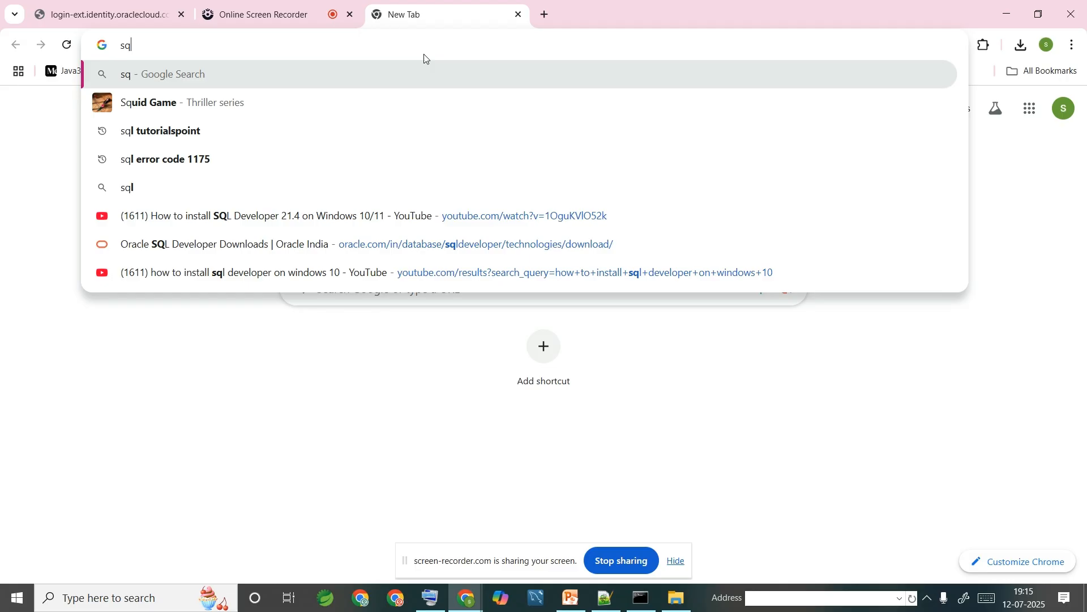
{"action": "type", "text": "l "}
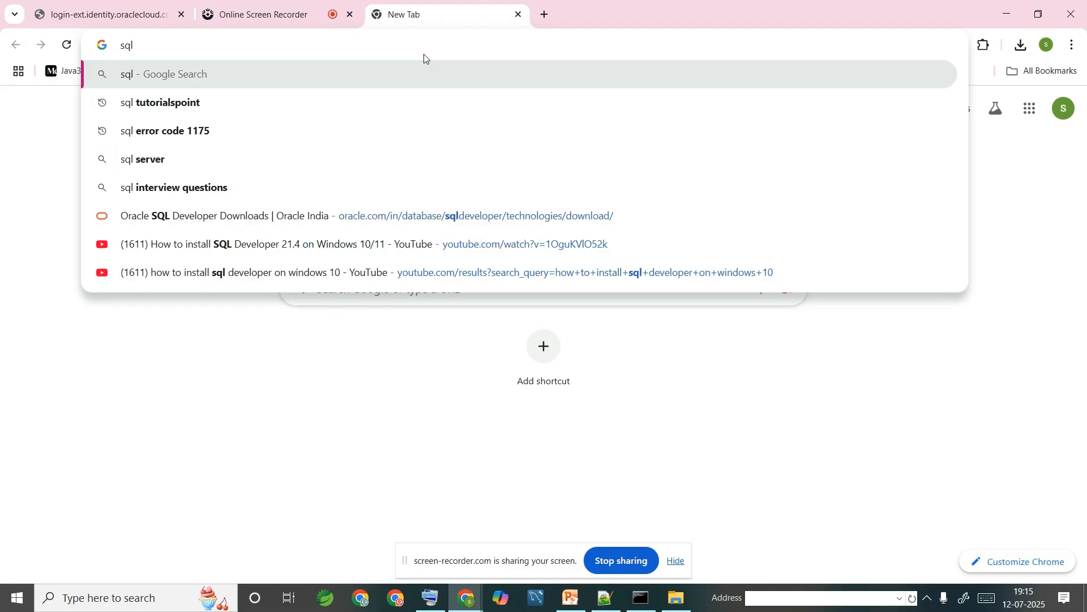
{"action": "type", "text": "de"}
{"action": "key", "text": "Down"}
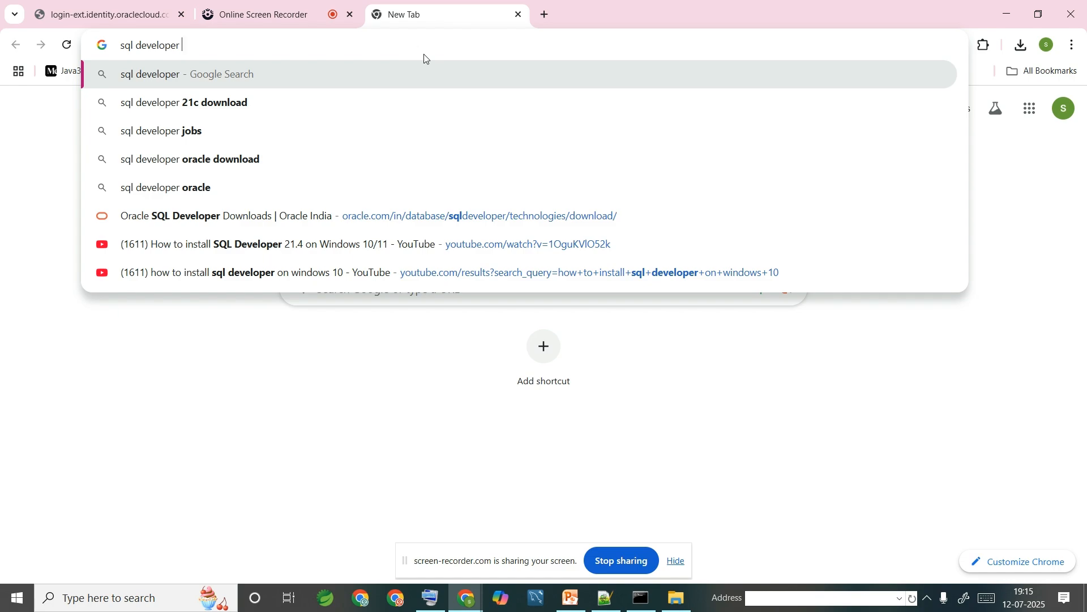
{"action": "key", "text": "Down"}
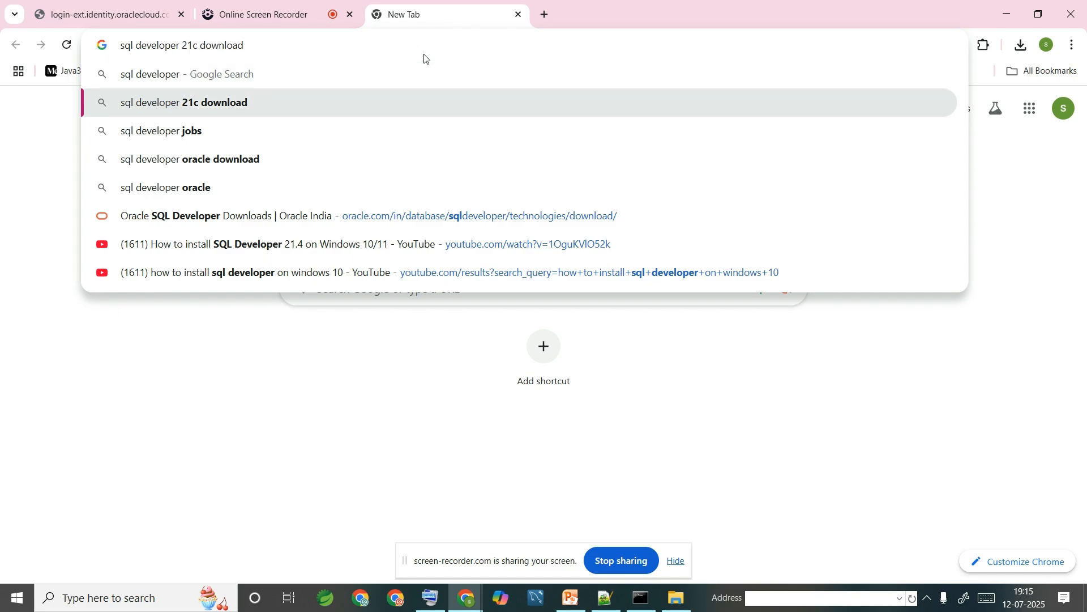
{"action": "left_click", "coordinate": [243, 14]}
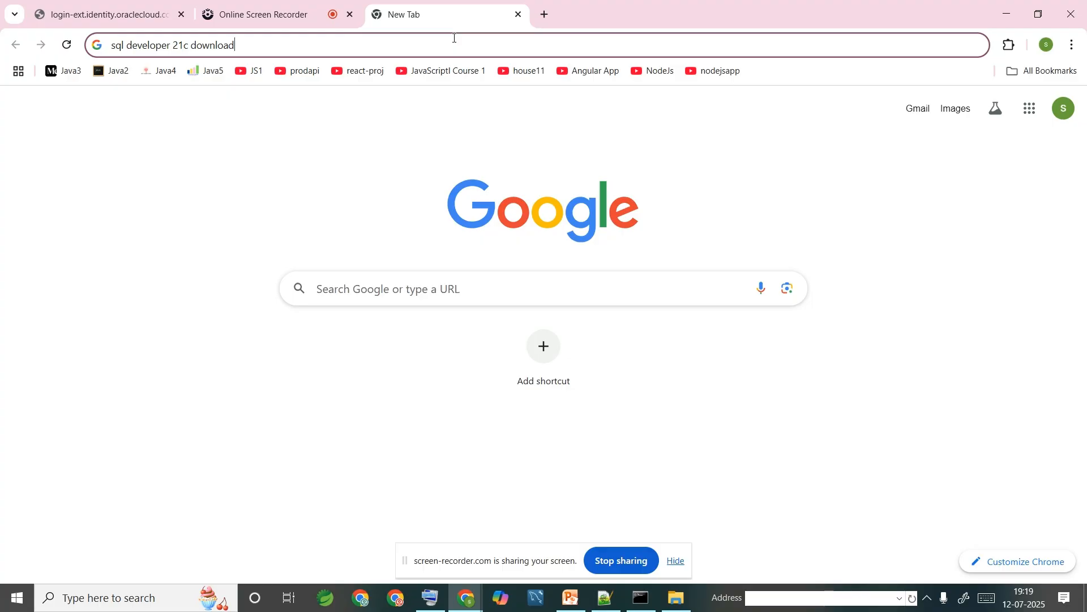
{"action": "key", "text": "Return"}
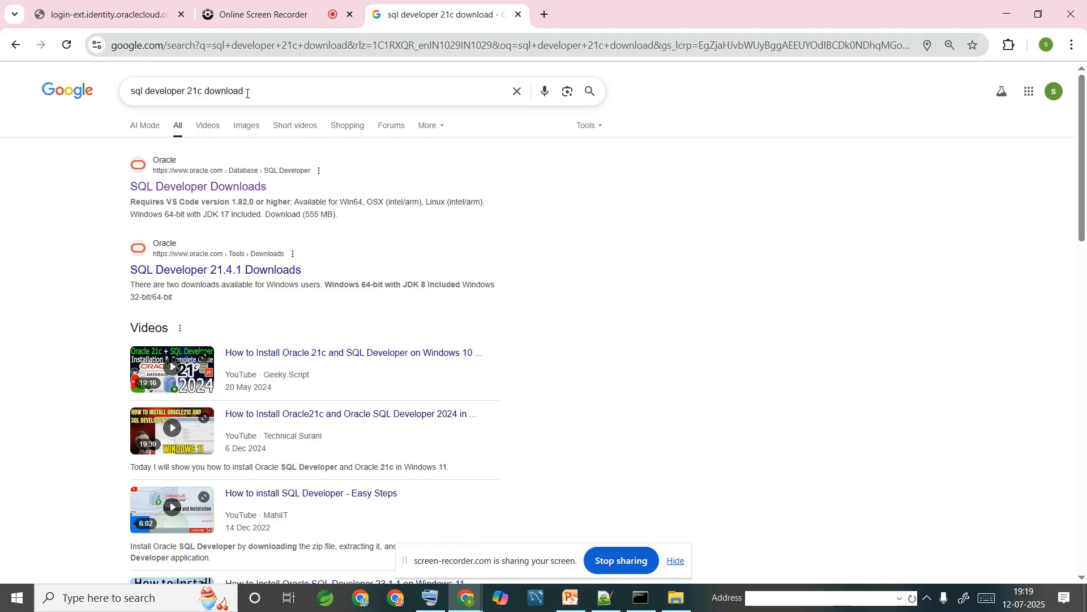
- Download the Windows 64-bit SQL Developer 24.3.1 package with JDK 17 and check its progress
{"action": "left_click", "coordinate": [250, 194]}
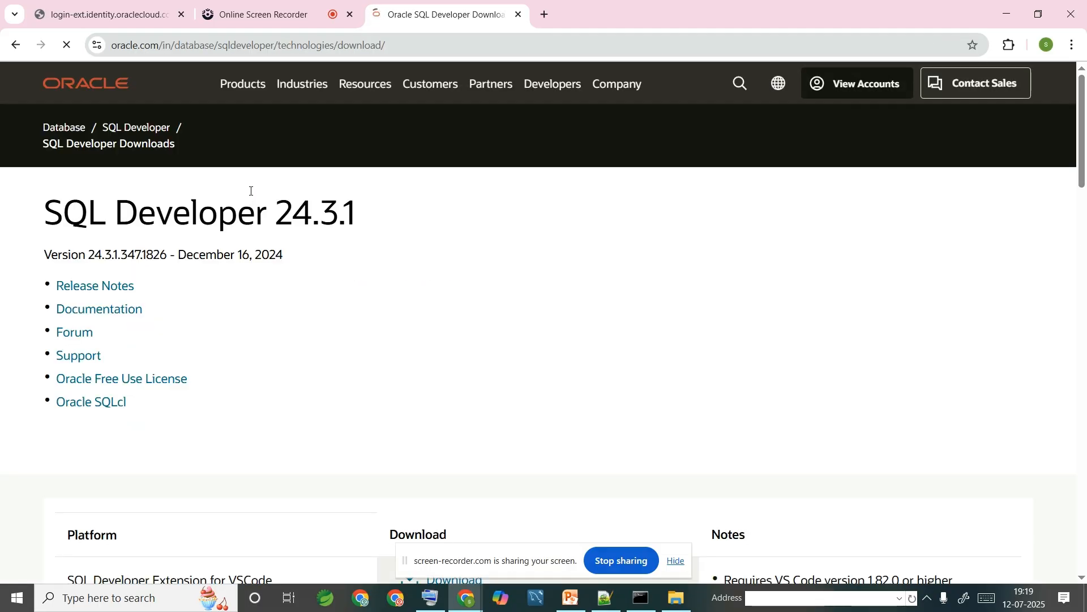
{"action": "scroll", "coordinate": [251, 191], "scroll_direction": "down", "scroll_amount": 2}
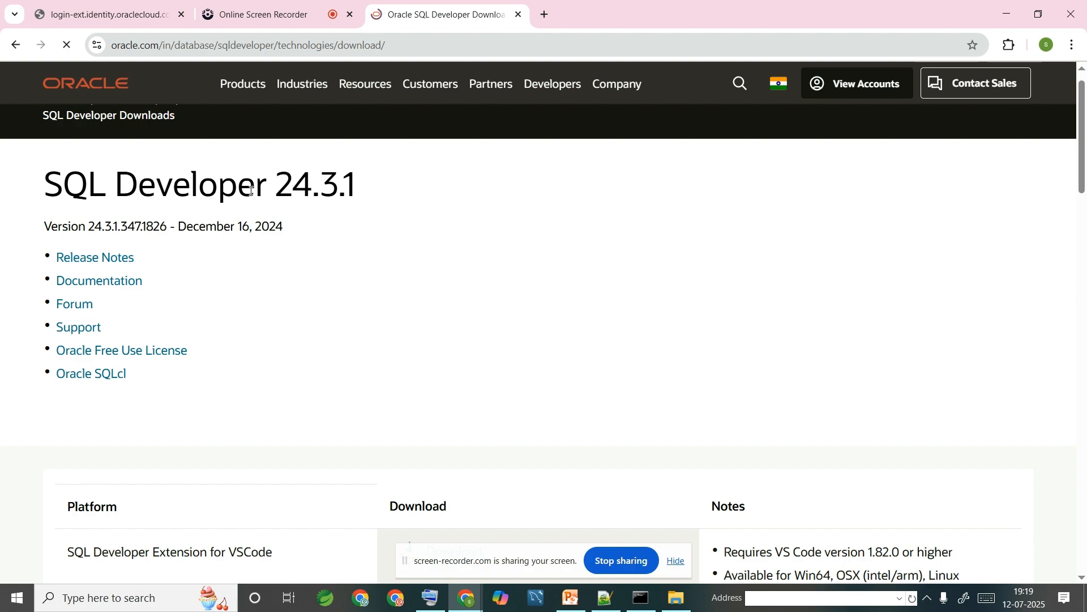
{"action": "scroll", "coordinate": [251, 192], "scroll_direction": "down", "scroll_amount": 4}
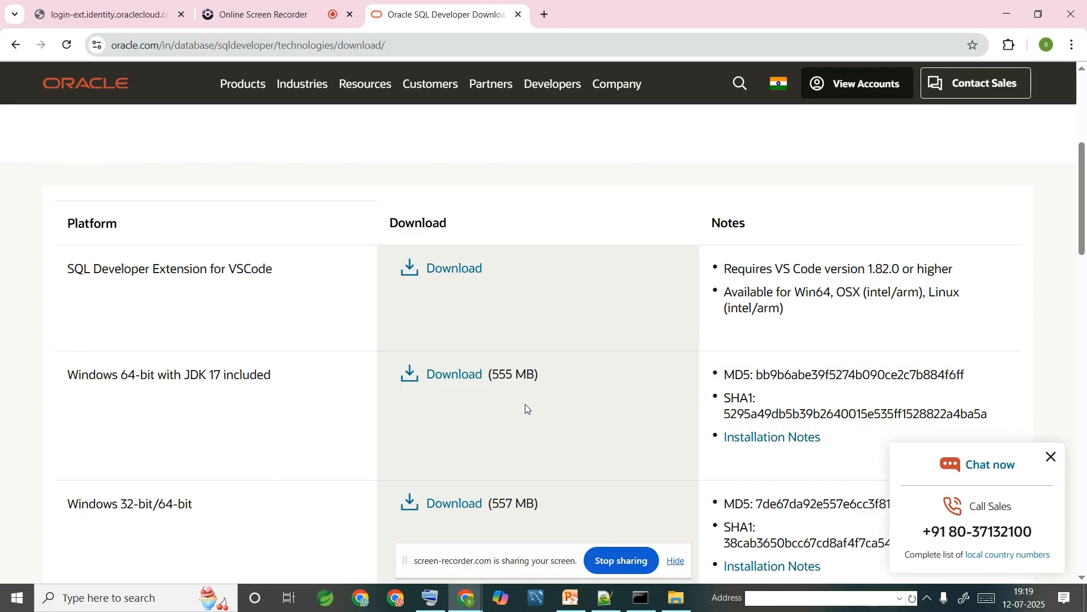
{"action": "left_click", "coordinate": [450, 379]}
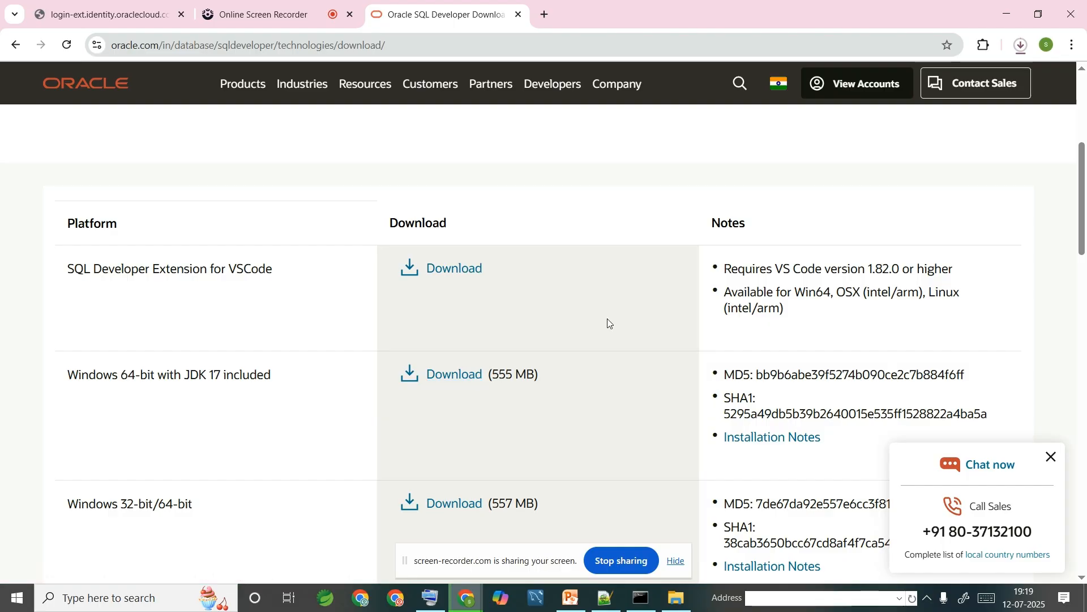
{"action": "left_click", "coordinate": [1028, 43]}
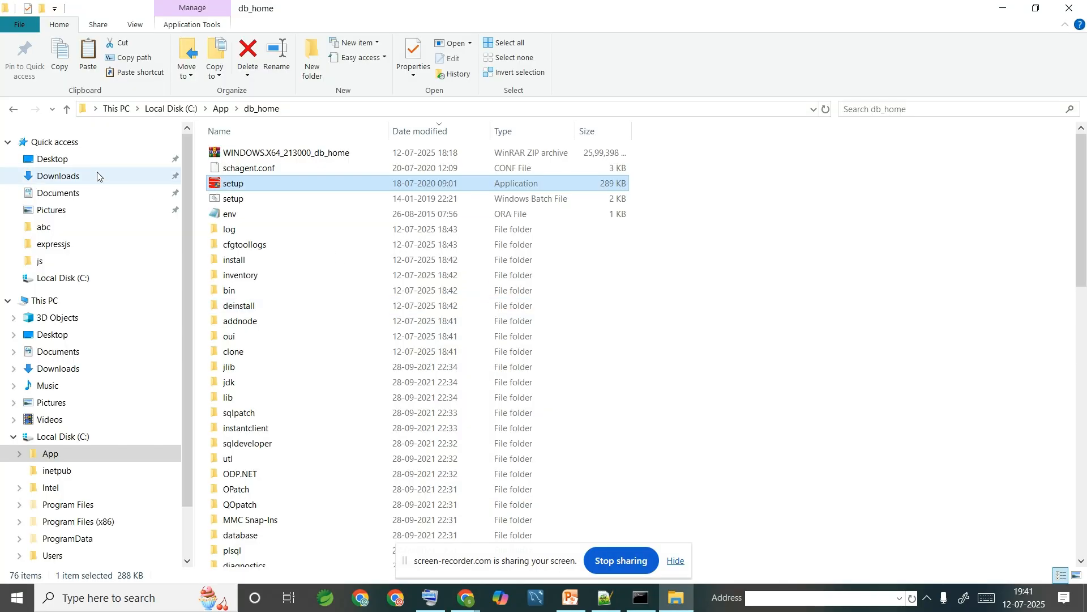
- Show sqldeveloper-24.3.1.347.1826-x64.zip in the Downloads folder and copy it
{"action": "left_click", "coordinate": [97, 176]}
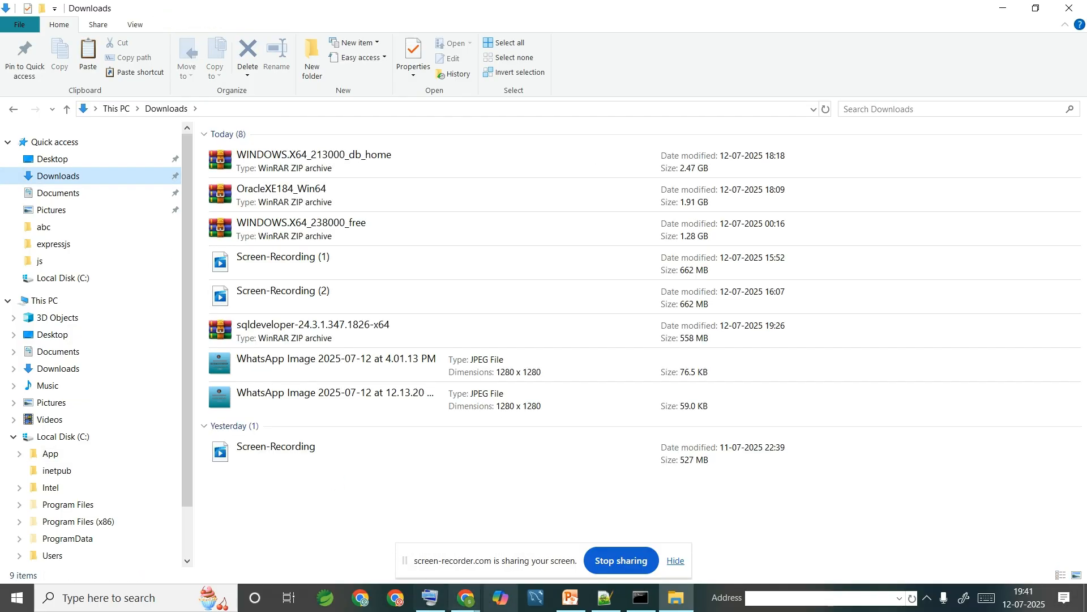
{"action": "mouse_move", "coordinate": [469, 606]}
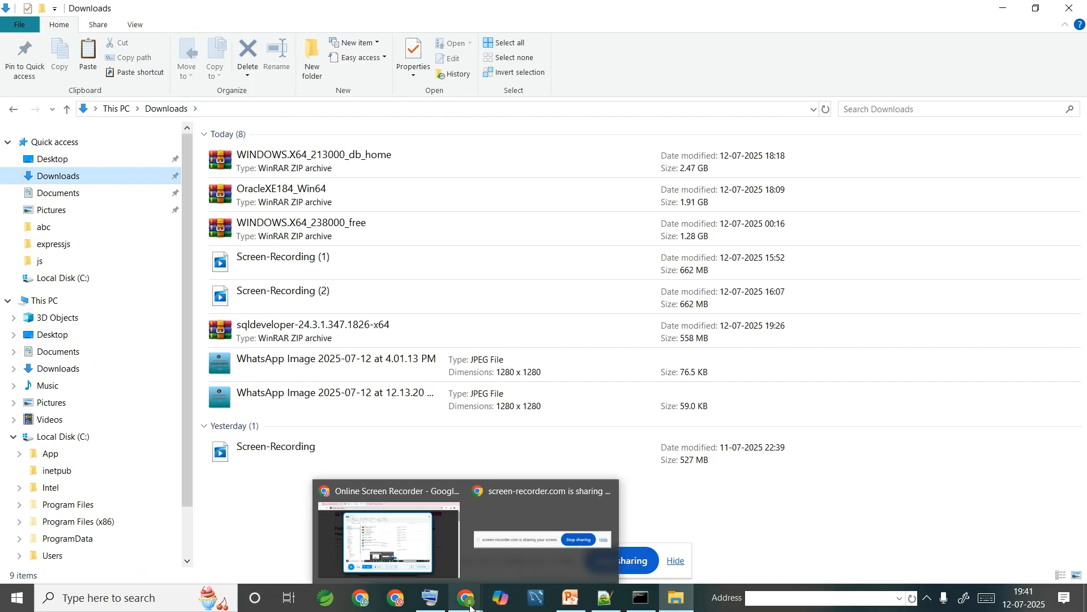
{"action": "left_click", "coordinate": [417, 549]}
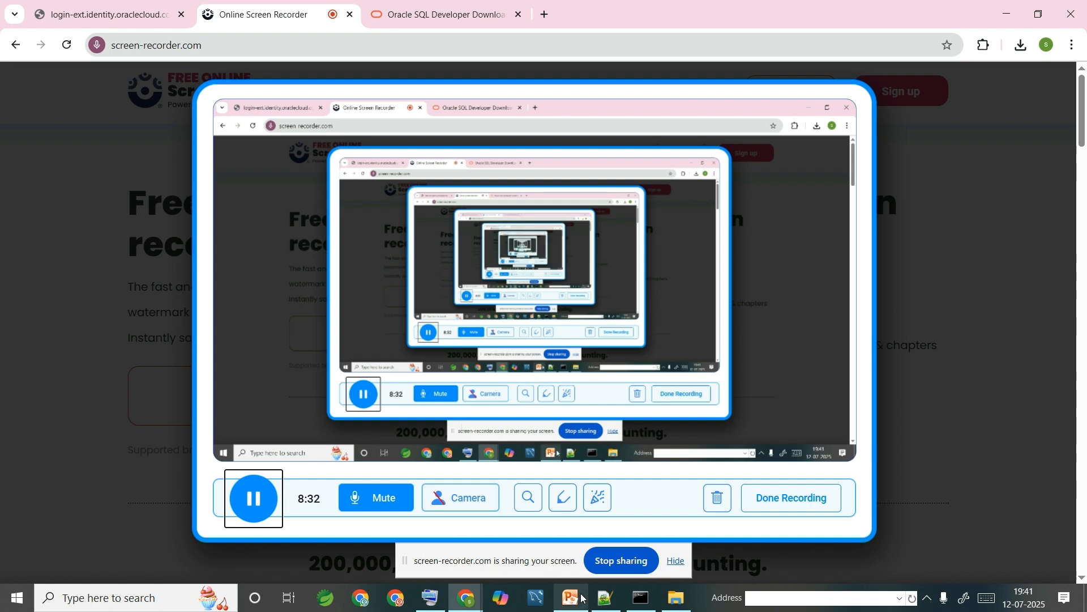
{"action": "mouse_move", "coordinate": [582, 597]}
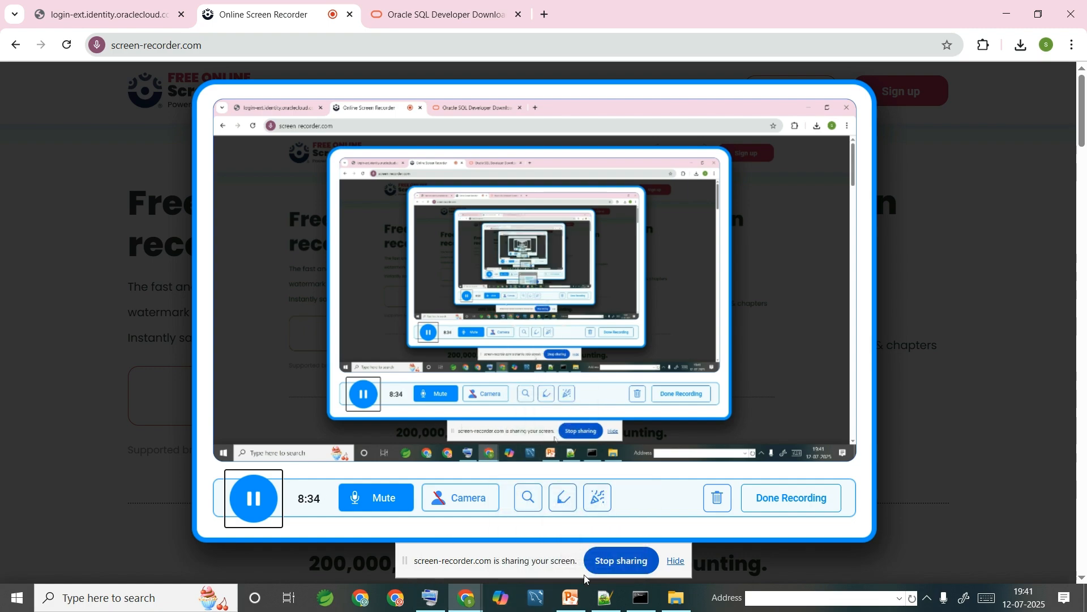
{"action": "left_click", "coordinate": [677, 605]}
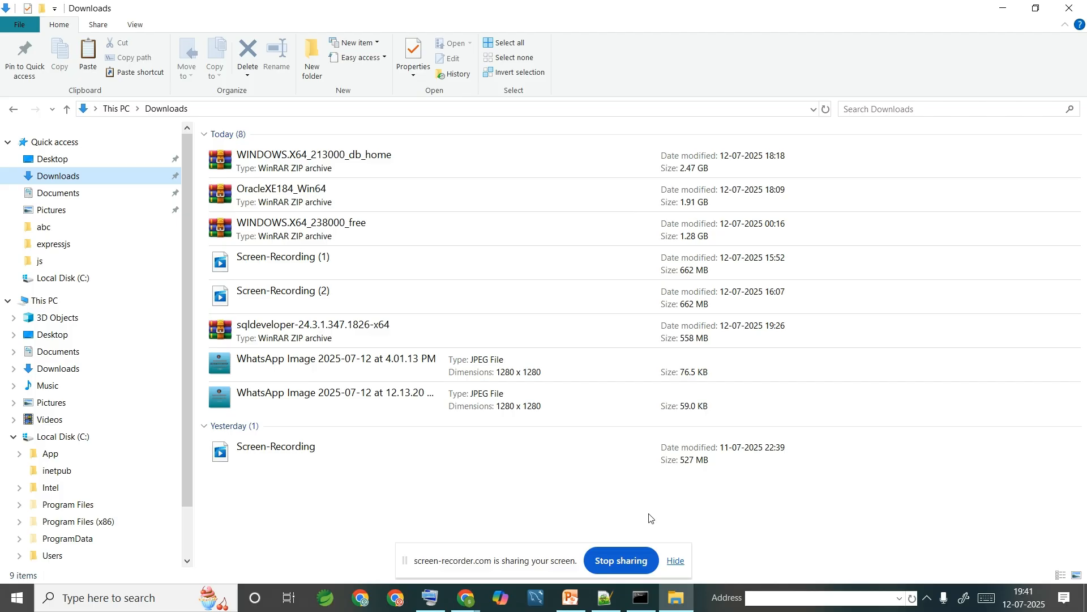
{"action": "mouse_move", "coordinate": [471, 589]}
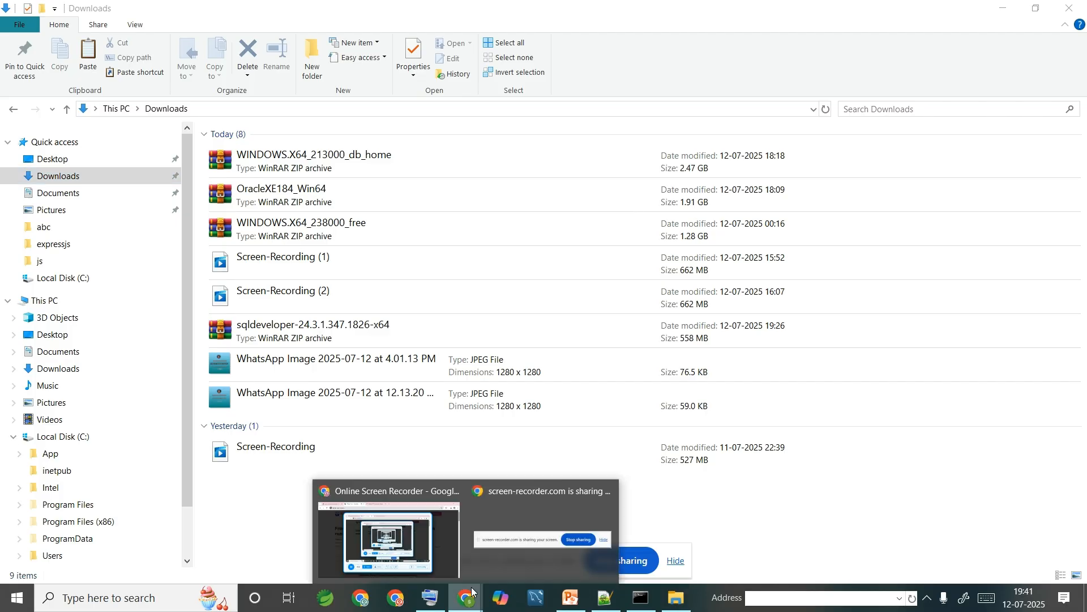
{"action": "left_click", "coordinate": [409, 548]}
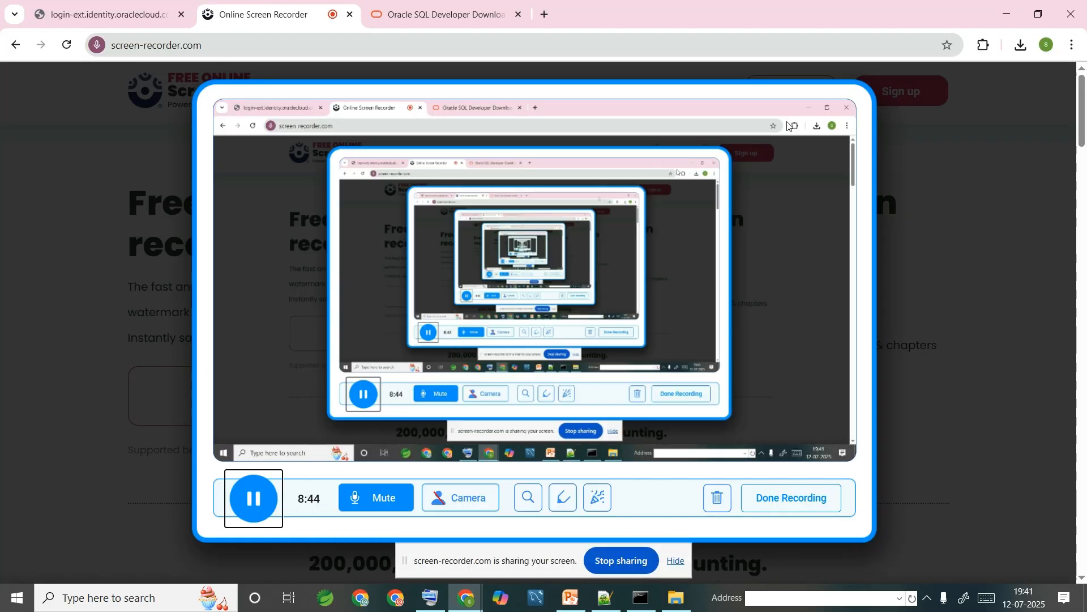
{"action": "left_click", "coordinate": [1023, 47]}
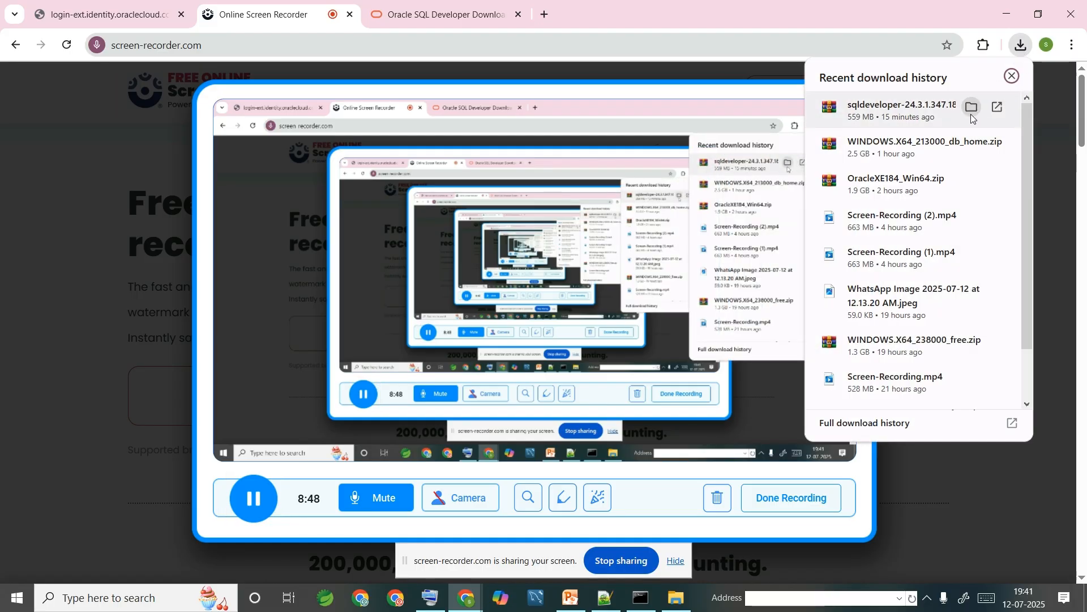
{"action": "left_click", "coordinate": [972, 109]}
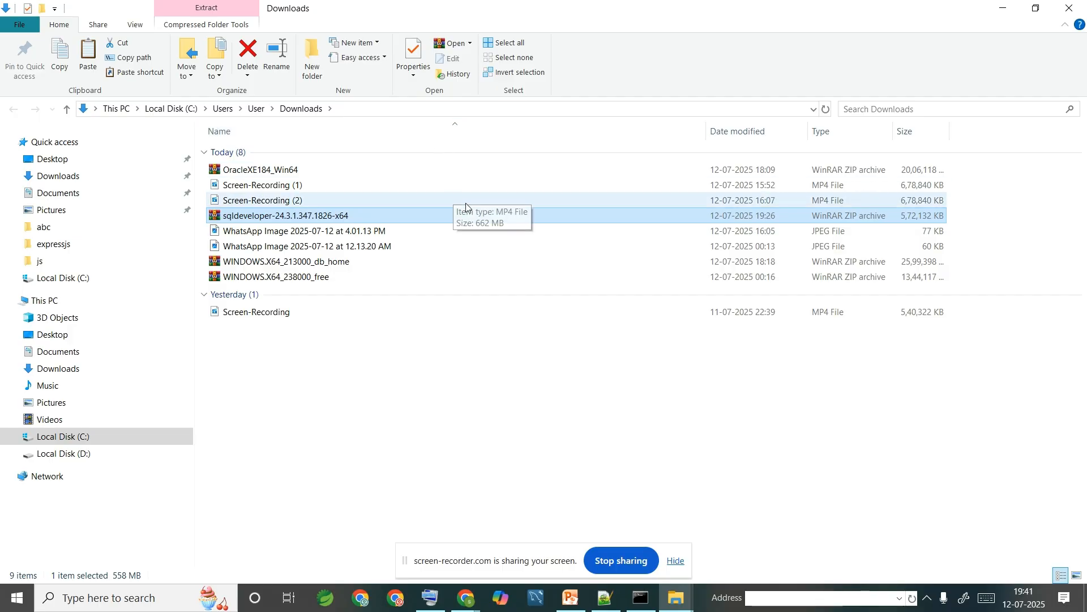
{"action": "right_click", "coordinate": [472, 218]}
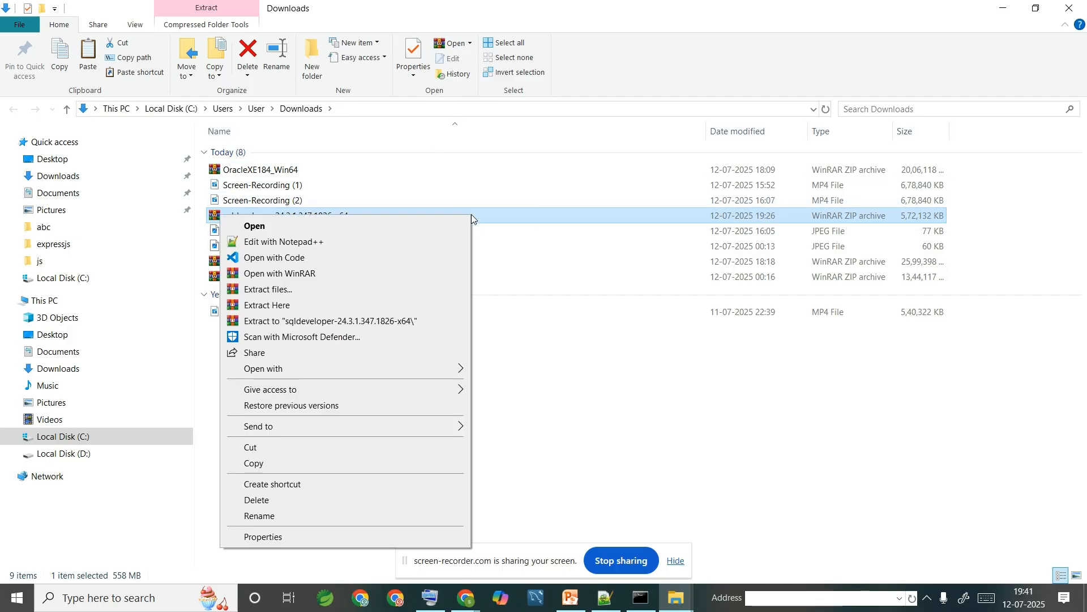
{"action": "left_click", "coordinate": [376, 463]}
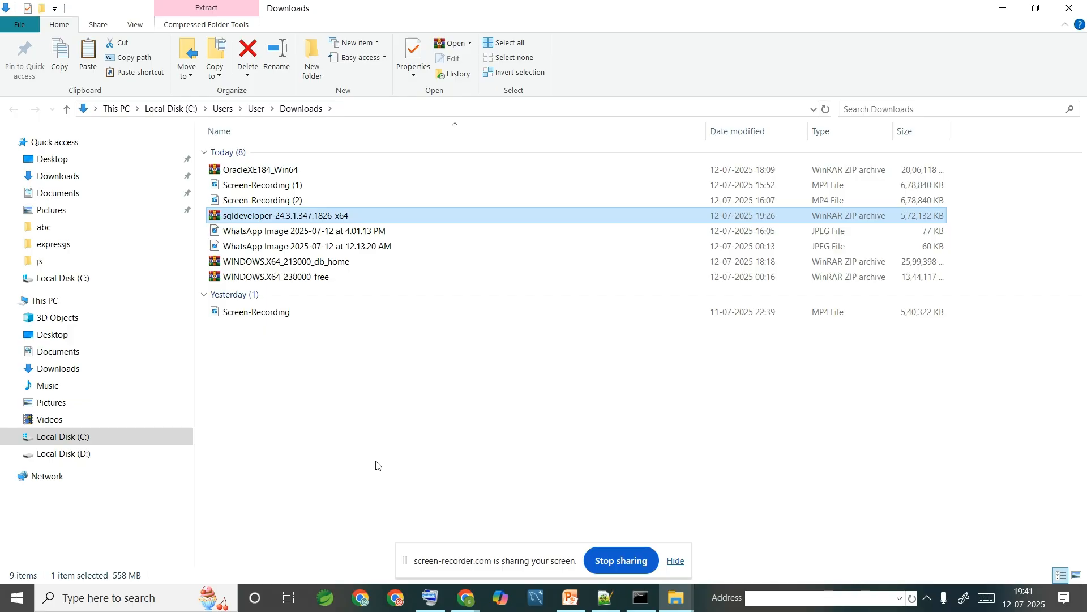
- Create a folder named oracle_workbench on Local Disk (D:) and open it
{"action": "left_click", "coordinate": [107, 456]}
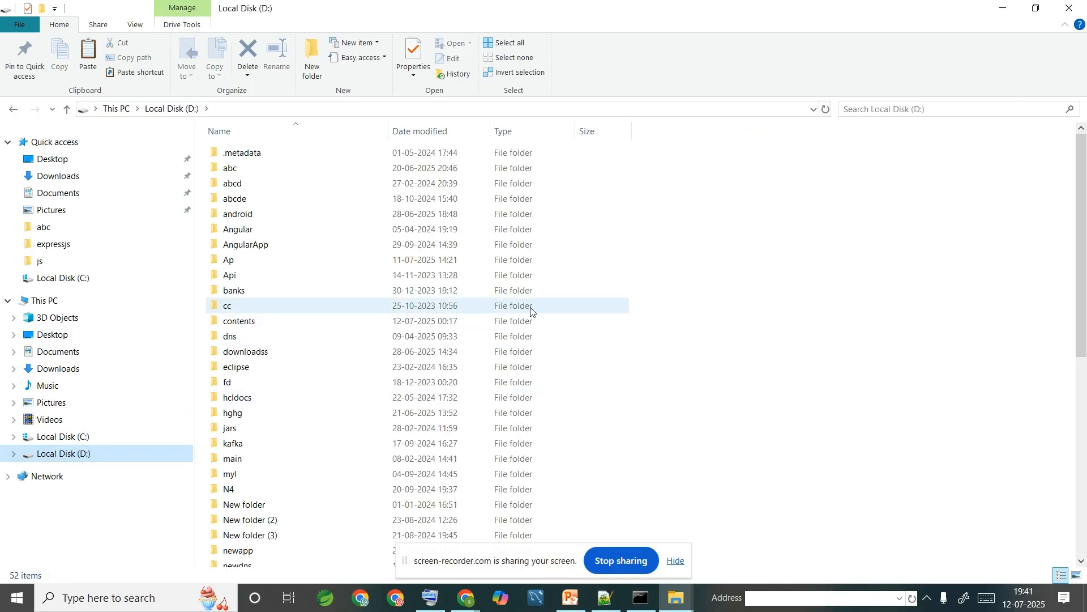
{"action": "right_click", "coordinate": [841, 242]}
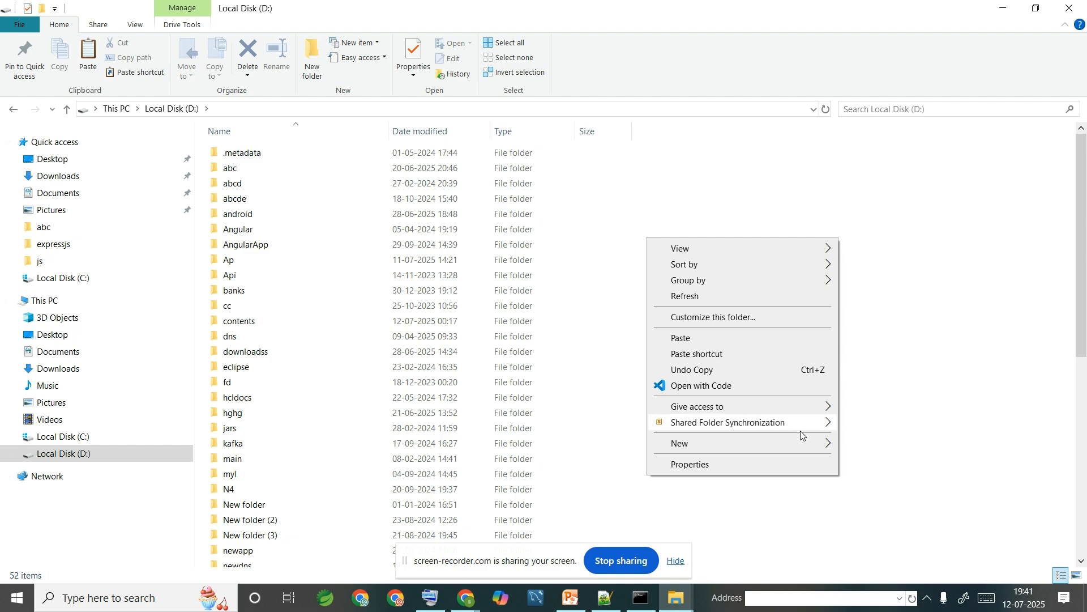
{"action": "mouse_move", "coordinate": [801, 448]}
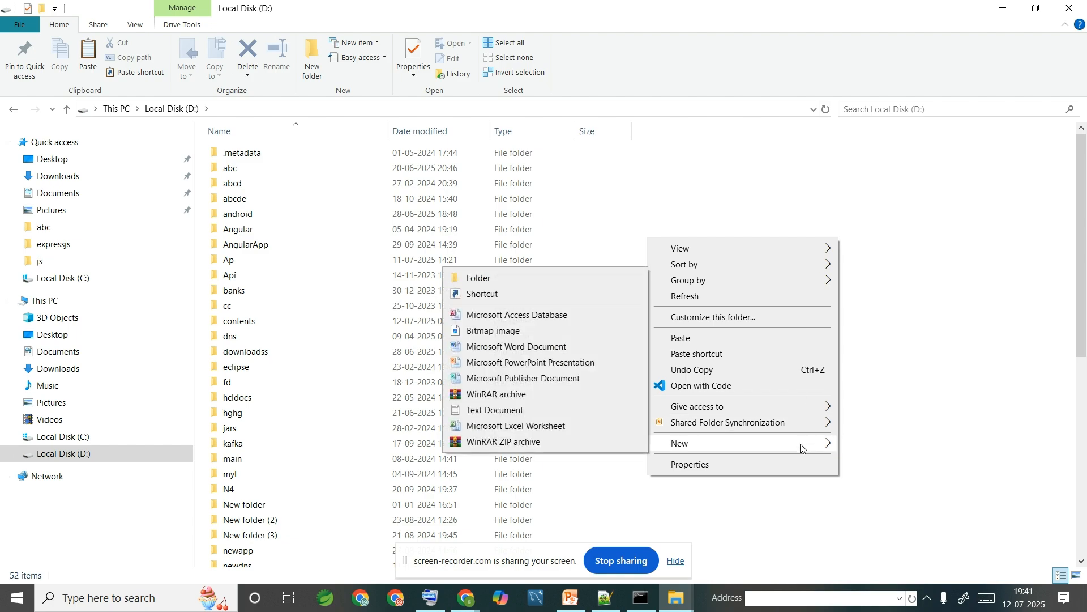
{"action": "left_click", "coordinate": [593, 278]}
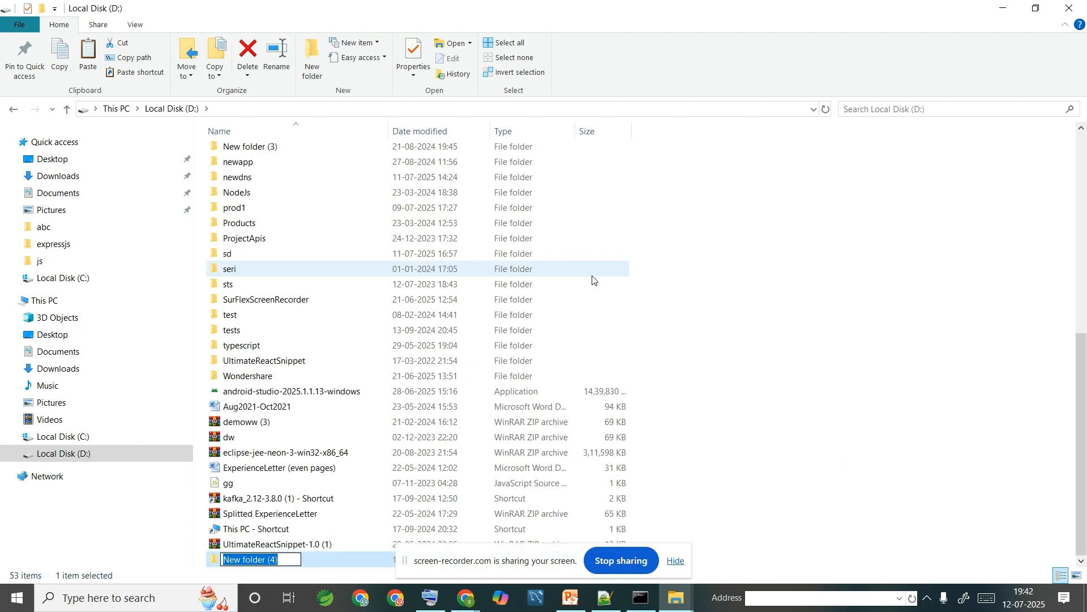
{"action": "type", "text": "o"}
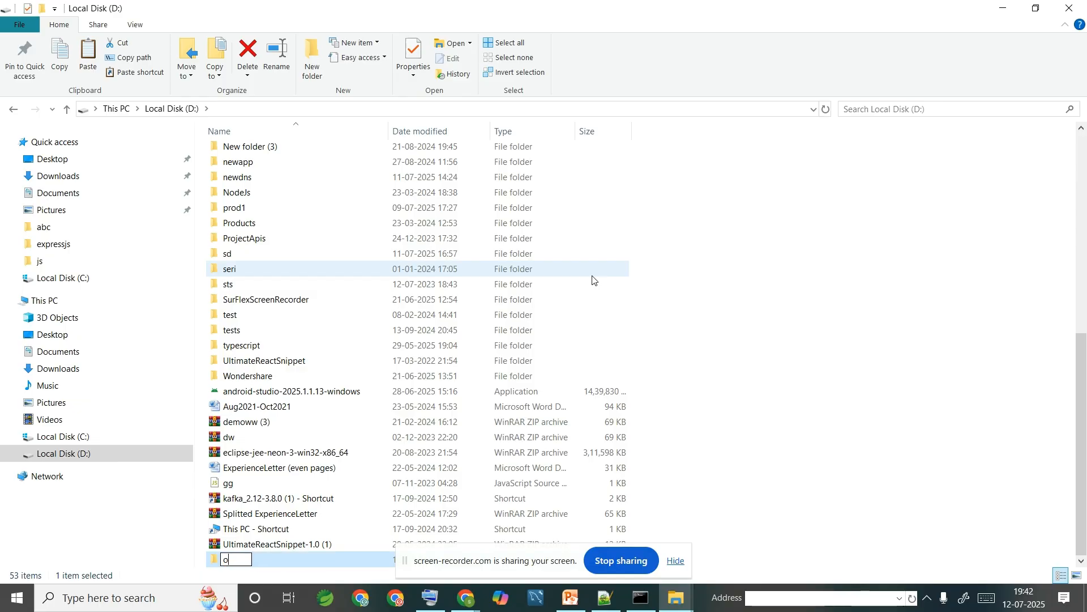
{"action": "type", "text": "racle_work"}
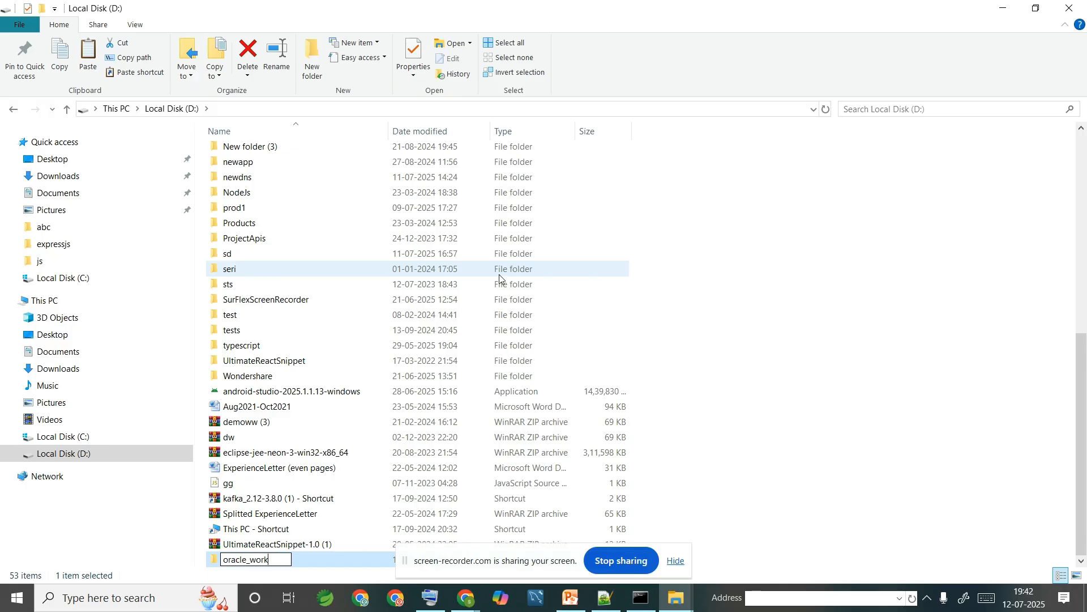
{"action": "type", "text": "bench"}
{"action": "key", "text": "Return"}
{"action": "key", "text": "Return"}
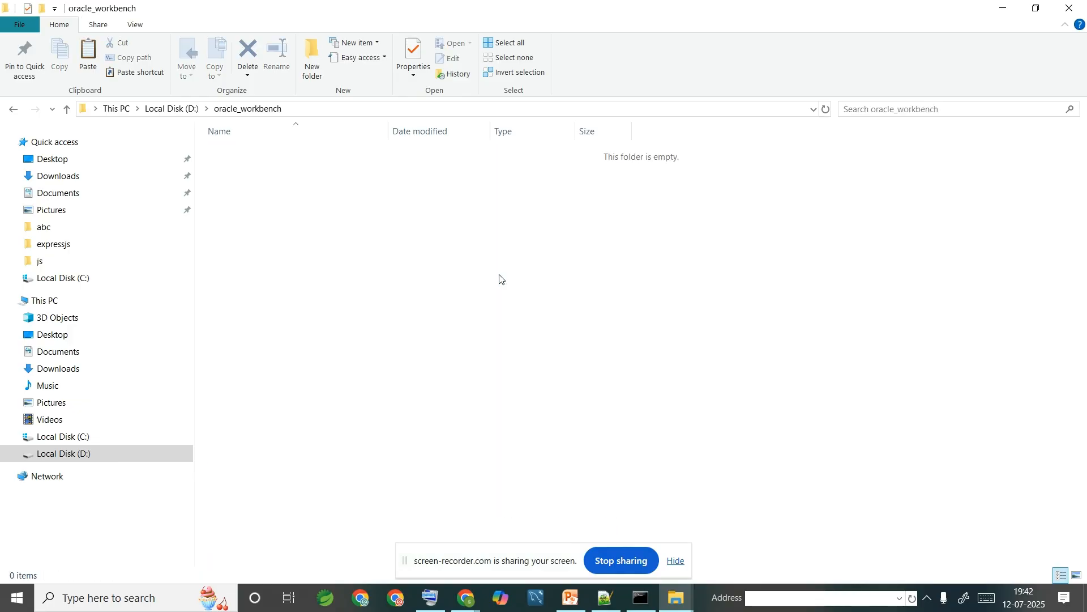
- Paste the sqldeveloper zip into oracle_workbench, extract it here, and open the sqldeveloper folder
{"action": "key", "text": "ctrl+v"}
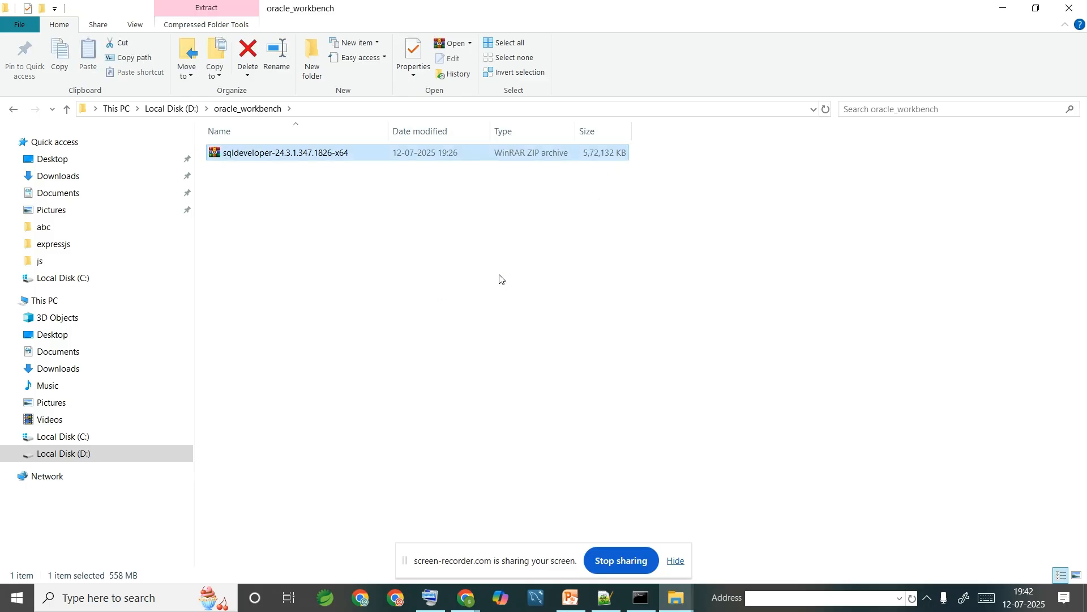
{"action": "right_click", "coordinate": [379, 153]}
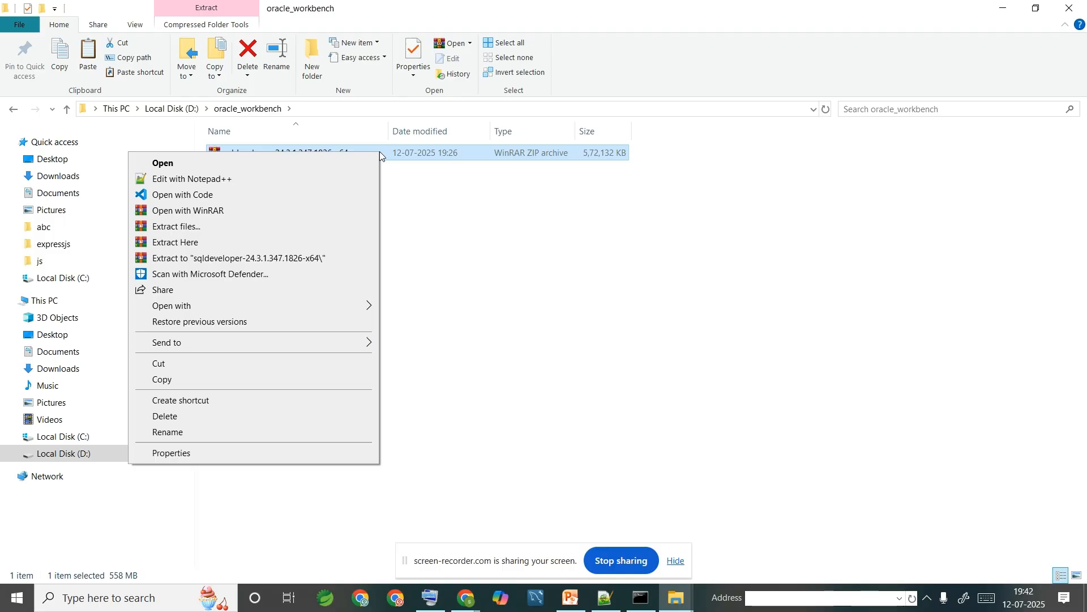
{"action": "left_click", "coordinate": [323, 243]}
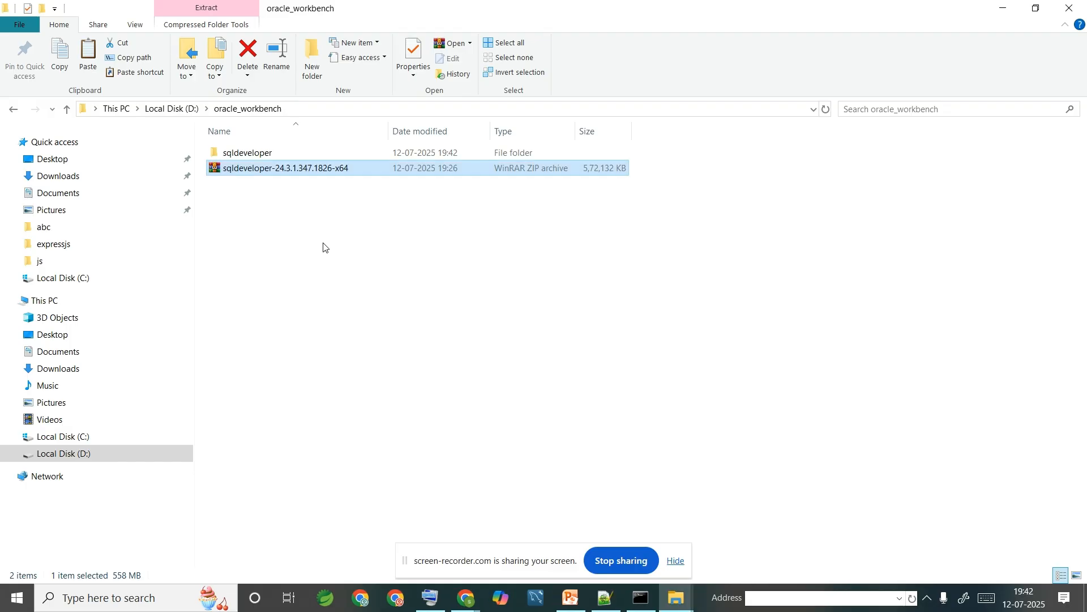
{"action": "double_click", "coordinate": [248, 153]}
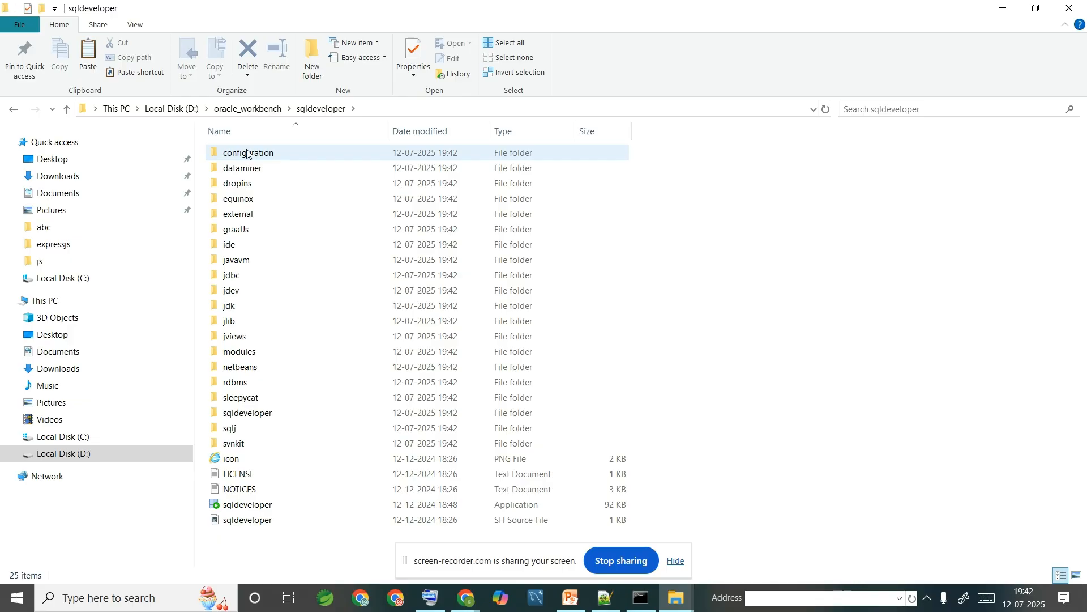
- Launch sqldeveloper.exe, then minimize File Explorer and Chrome to reveal its startup prompt
{"action": "left_click", "coordinate": [274, 510]}
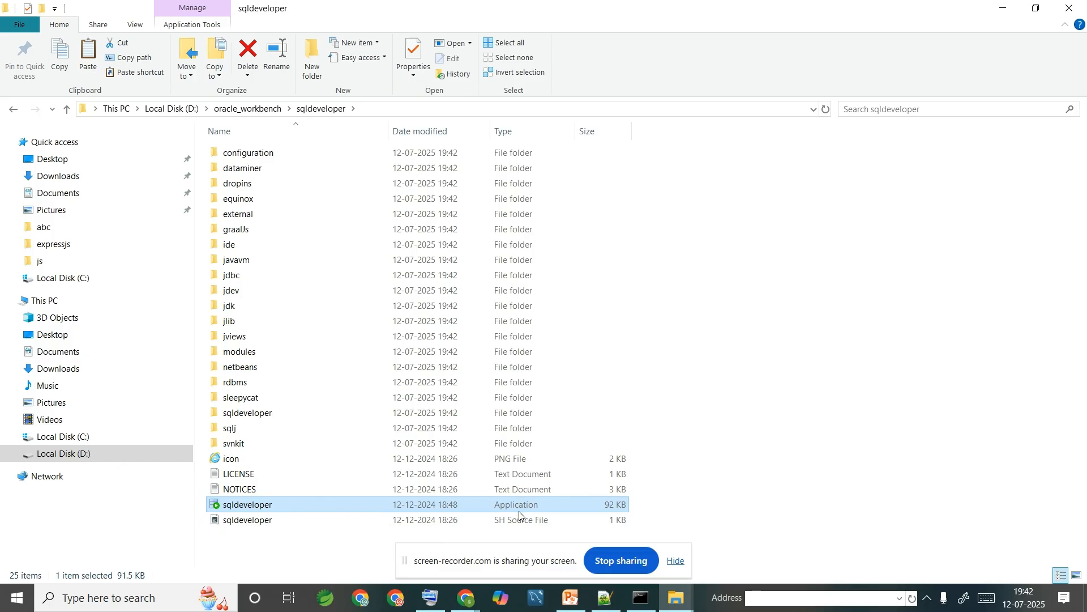
{"action": "double_click", "coordinate": [335, 506]}
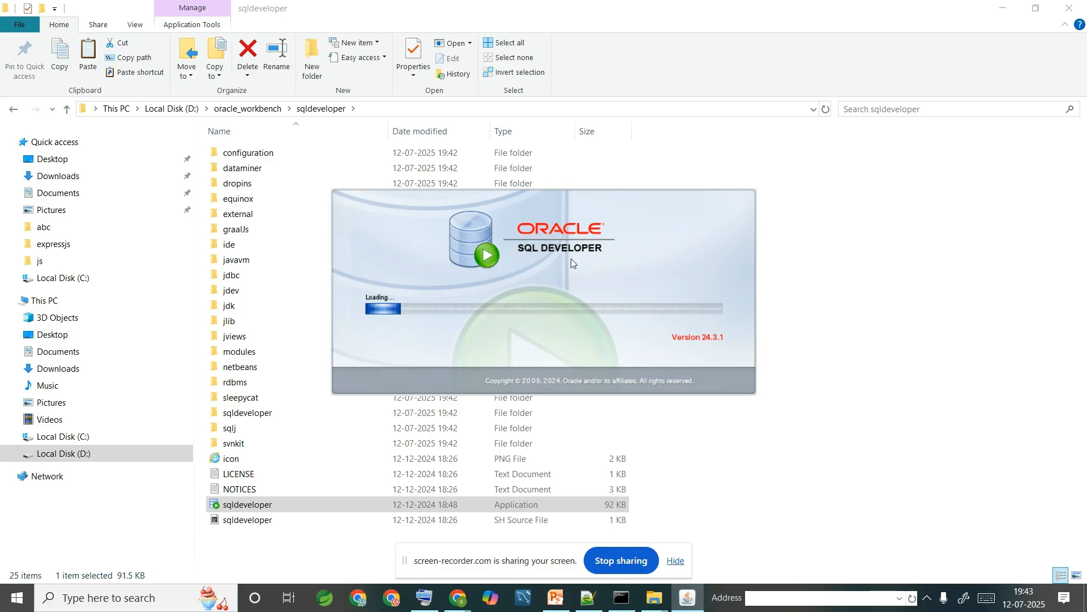
{"action": "left_click", "coordinate": [999, 8]}
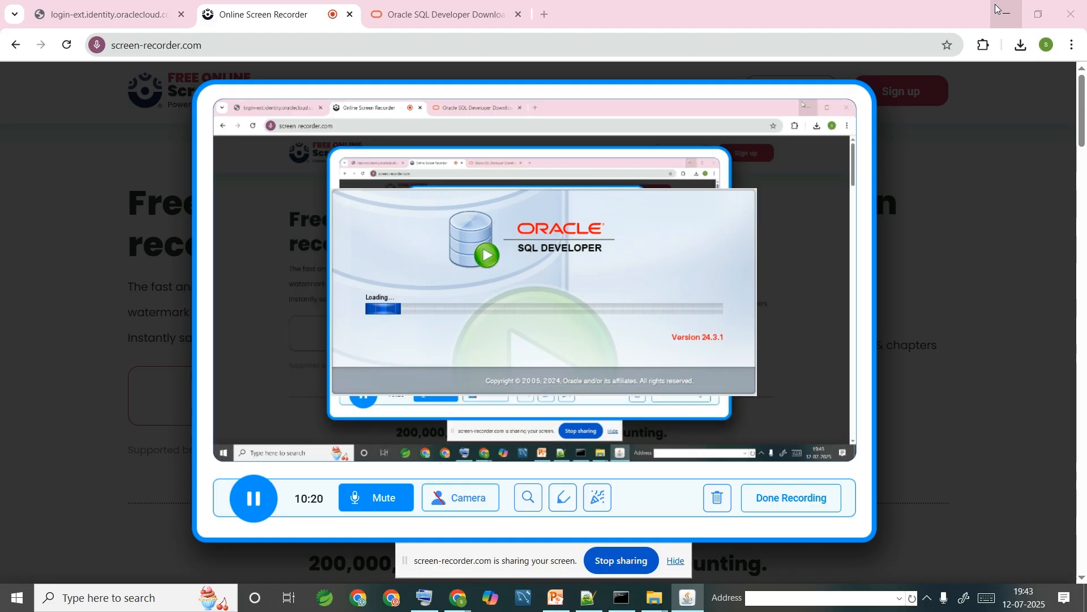
{"action": "left_click", "coordinate": [1000, 8]}
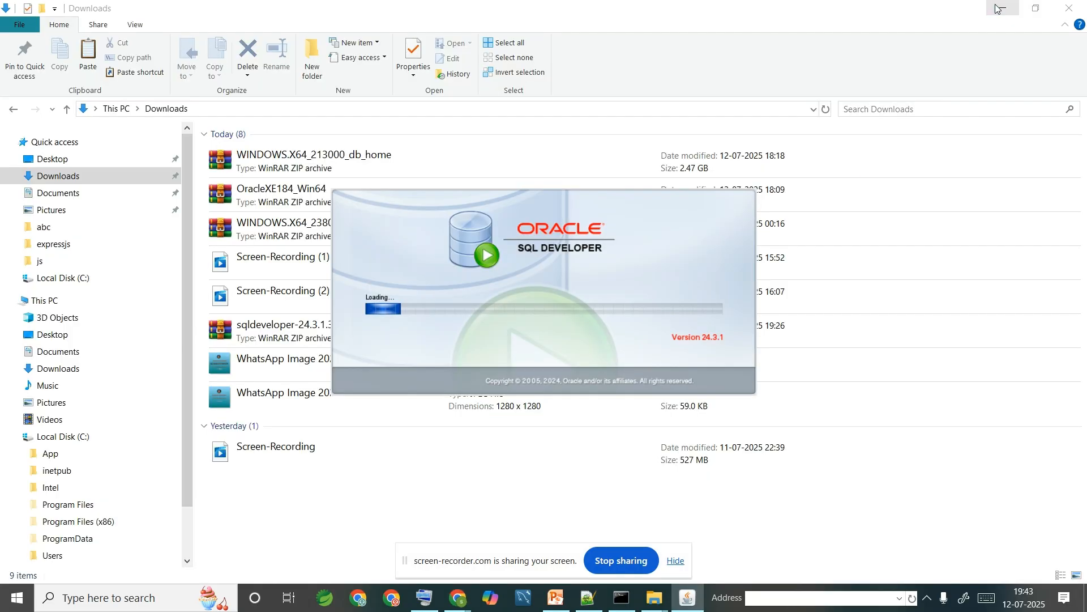
{"action": "left_click", "coordinate": [999, 8]}
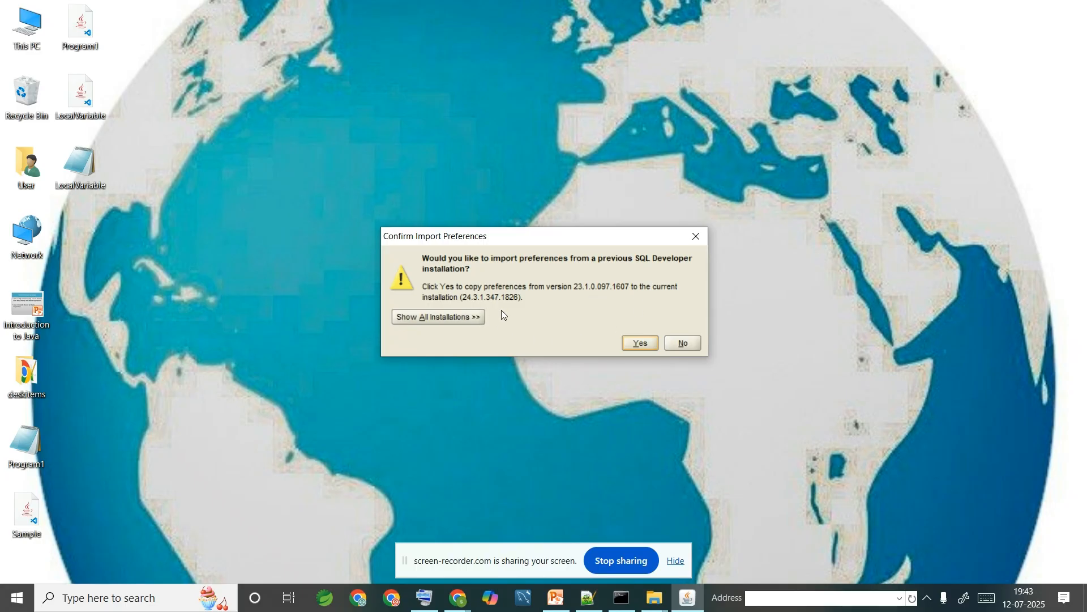
- Decline importing preferences from version 23.1 and dismiss the usage tracking notice
{"action": "left_click", "coordinate": [682, 344]}
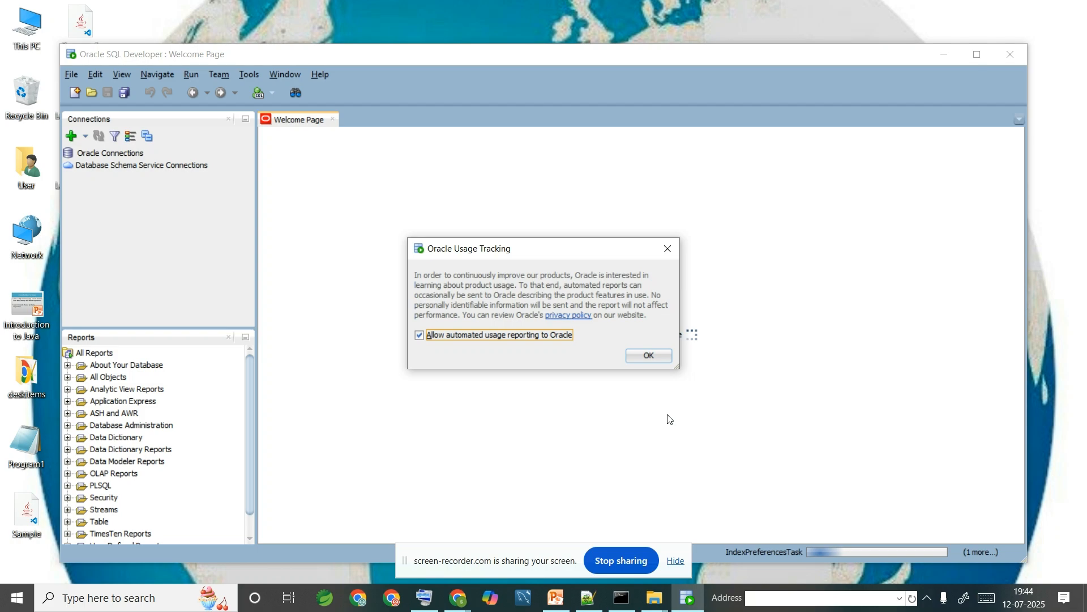
{"action": "left_click", "coordinate": [669, 249]}
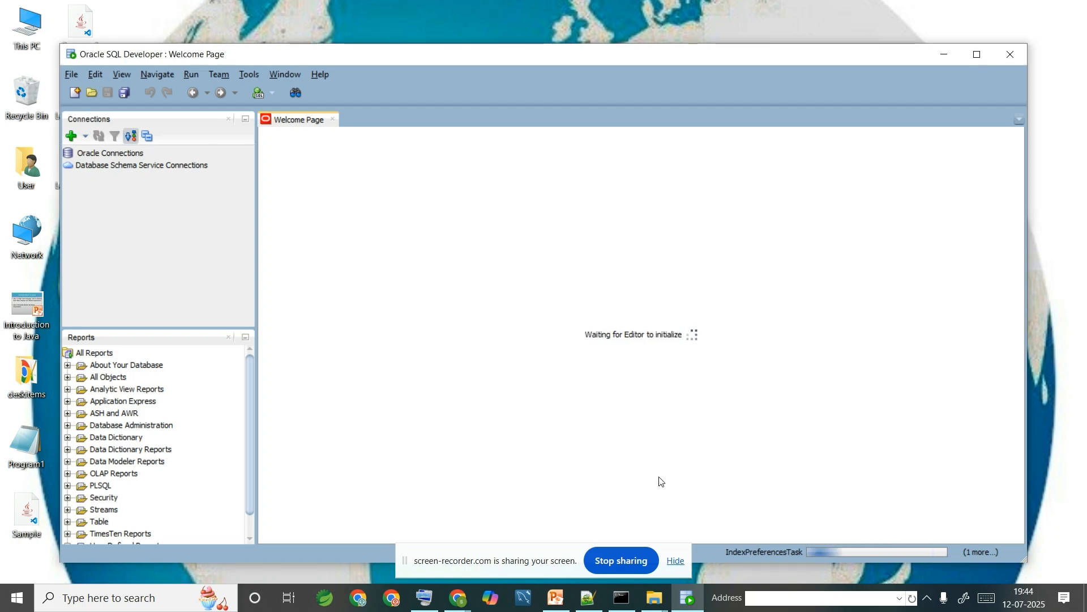
{"action": "left_click", "coordinate": [688, 599]}
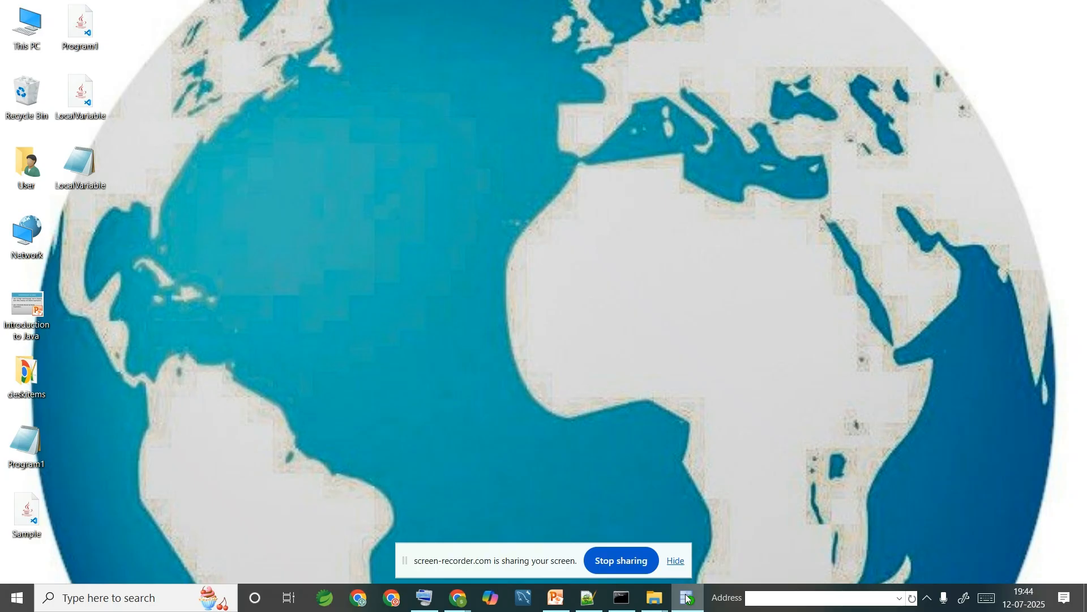
{"action": "left_click", "coordinate": [688, 598]}
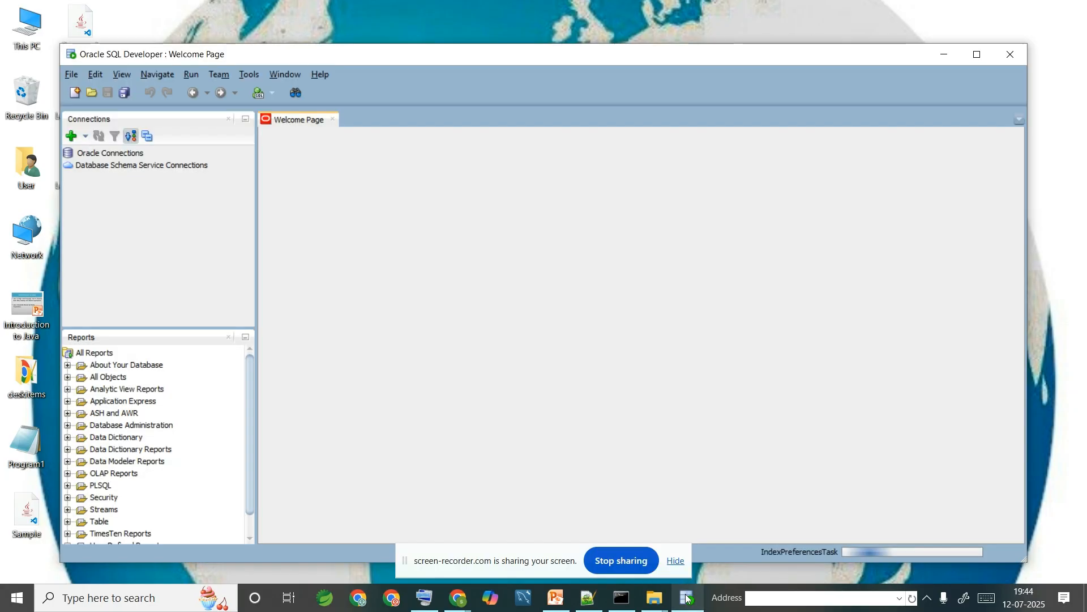
- Pin SQL Developer to the taskbar and maximize its window
{"action": "right_click", "coordinate": [691, 599]}
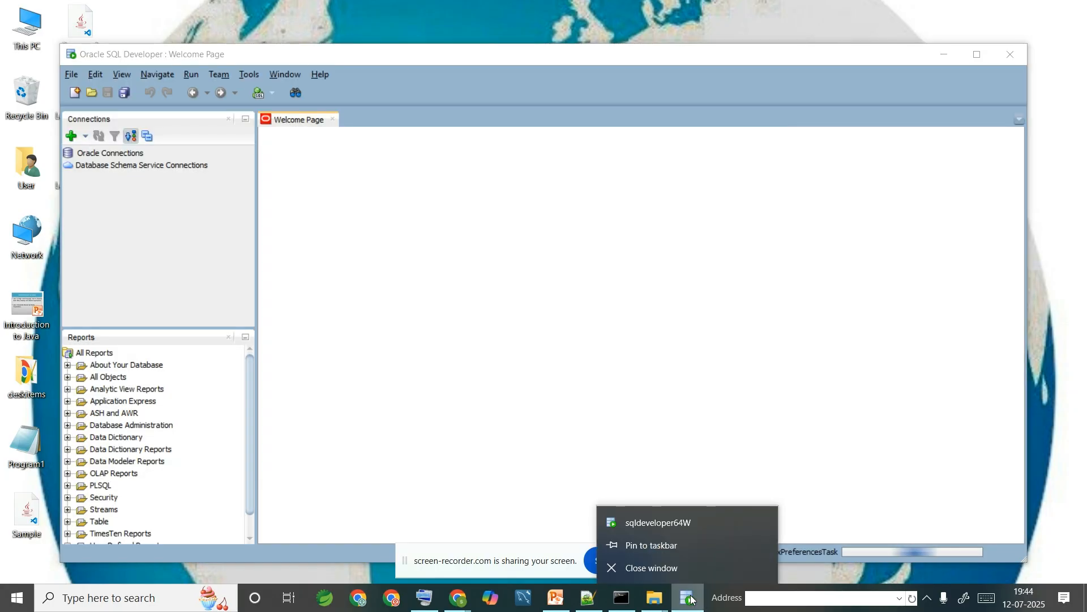
{"action": "left_click", "coordinate": [688, 545]}
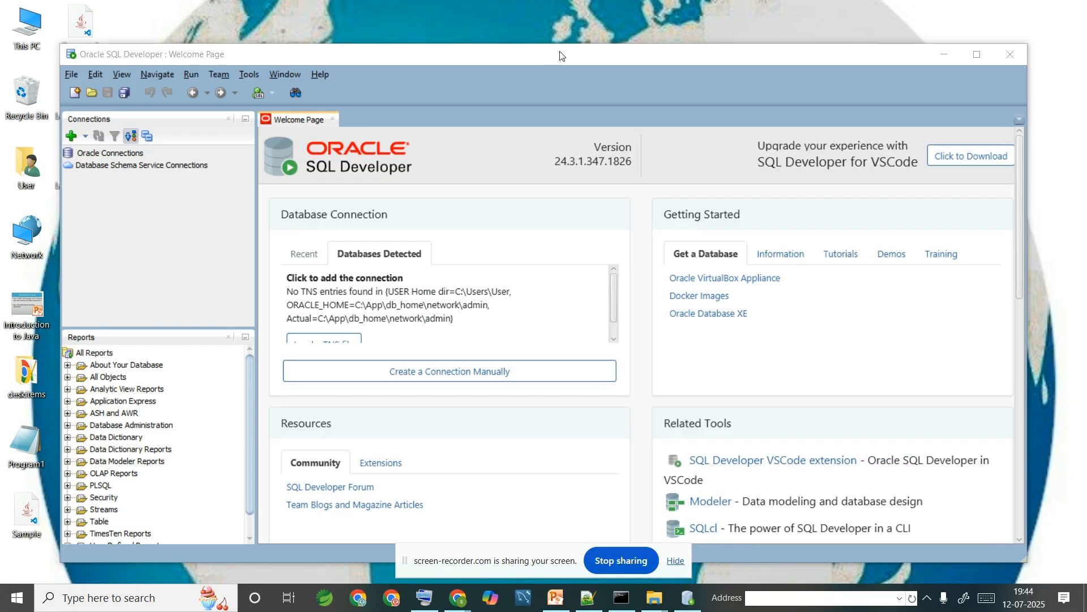
{"action": "double_click", "coordinate": [560, 55]}
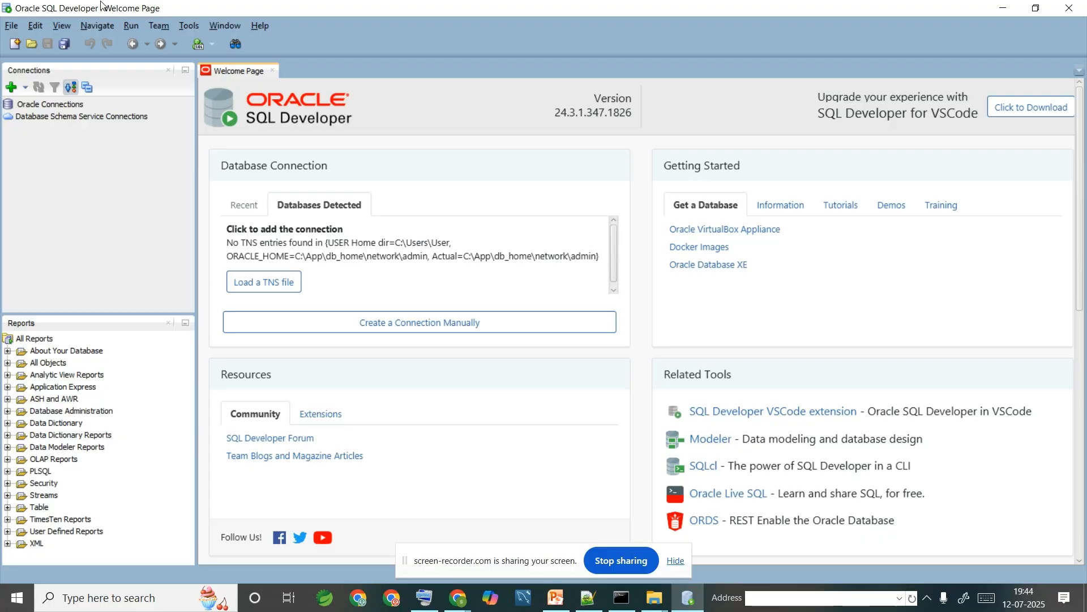
- Create a new database connection from the Connections panel, naming it MyDb
{"action": "left_click", "coordinate": [12, 91]}
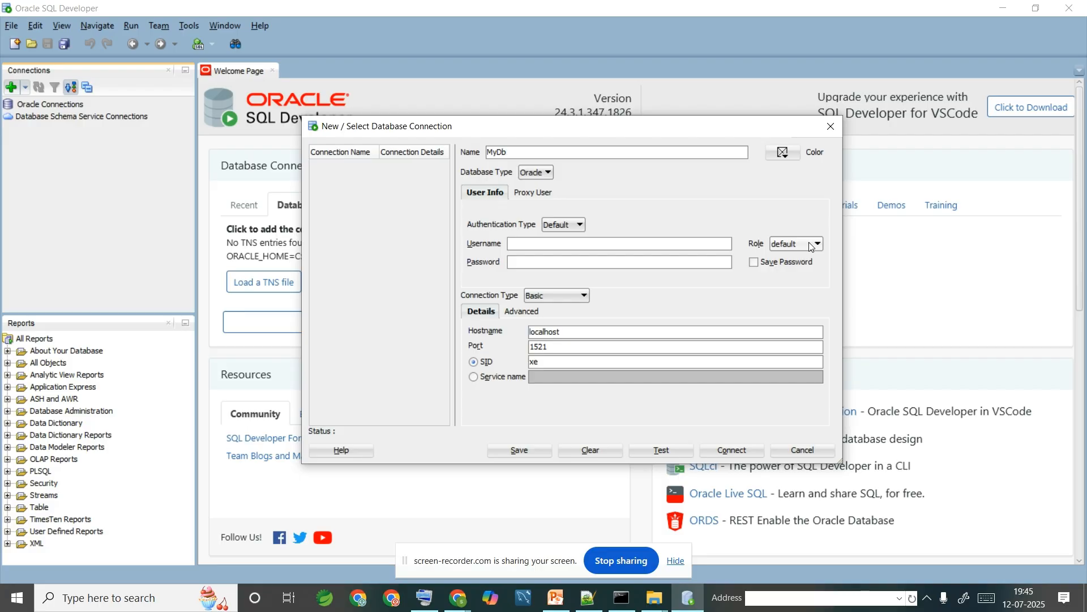
- Keep Default authentication, set role SYSDBA, and enter the sys username and its password
{"action": "left_click", "coordinate": [577, 225]}
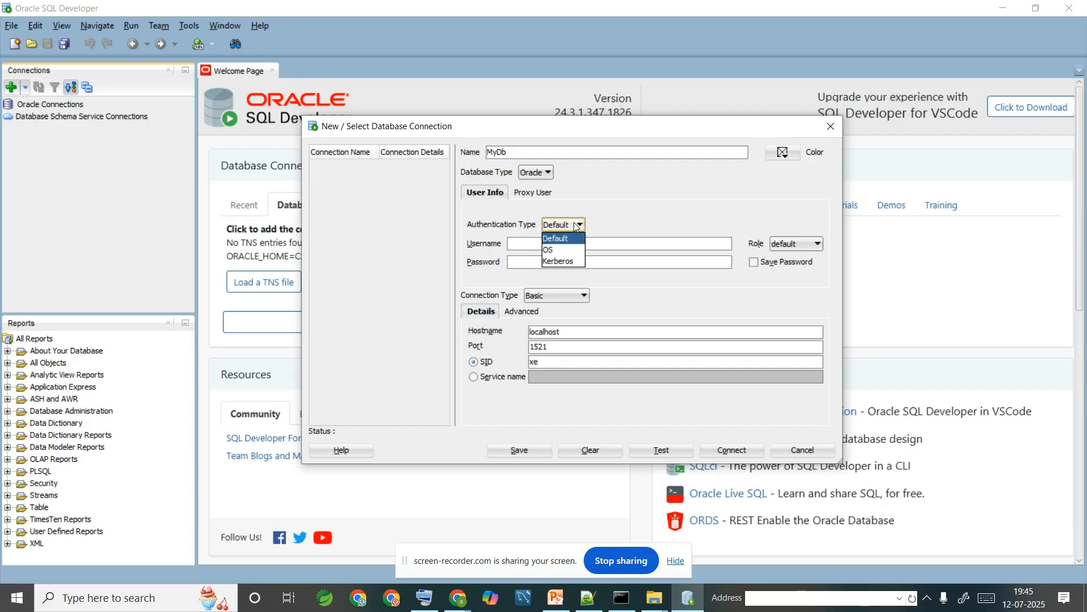
{"action": "left_click", "coordinate": [637, 211]}
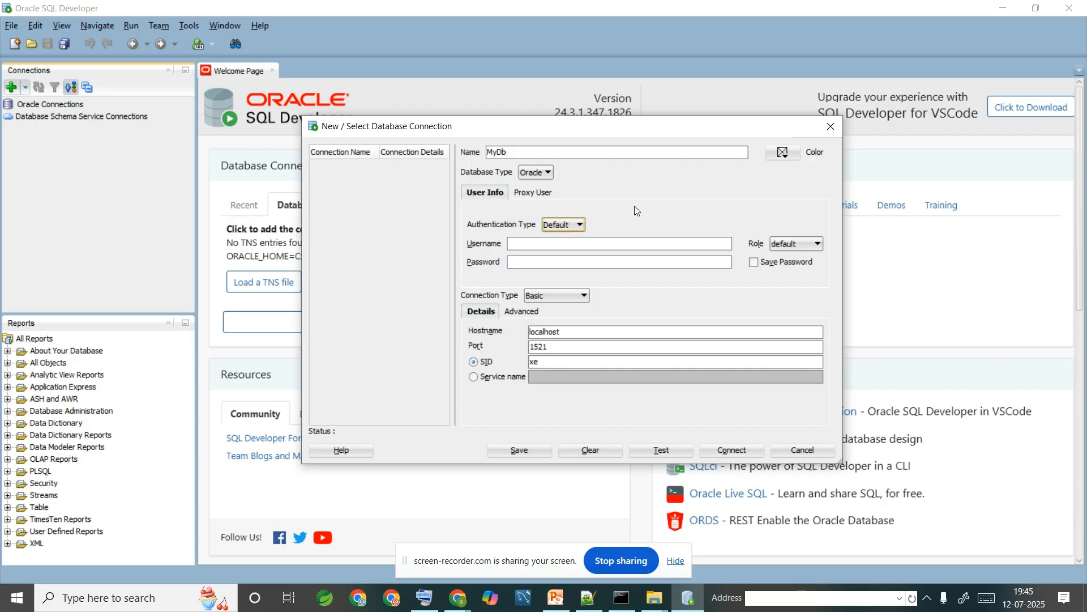
{"action": "left_click", "coordinate": [815, 245]}
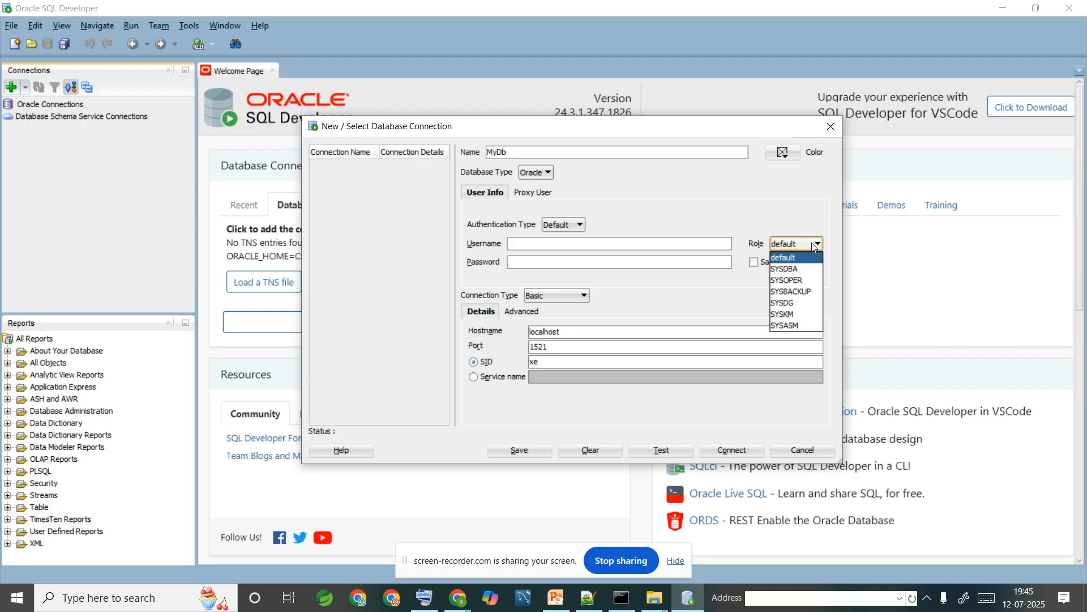
{"action": "left_click", "coordinate": [812, 272]}
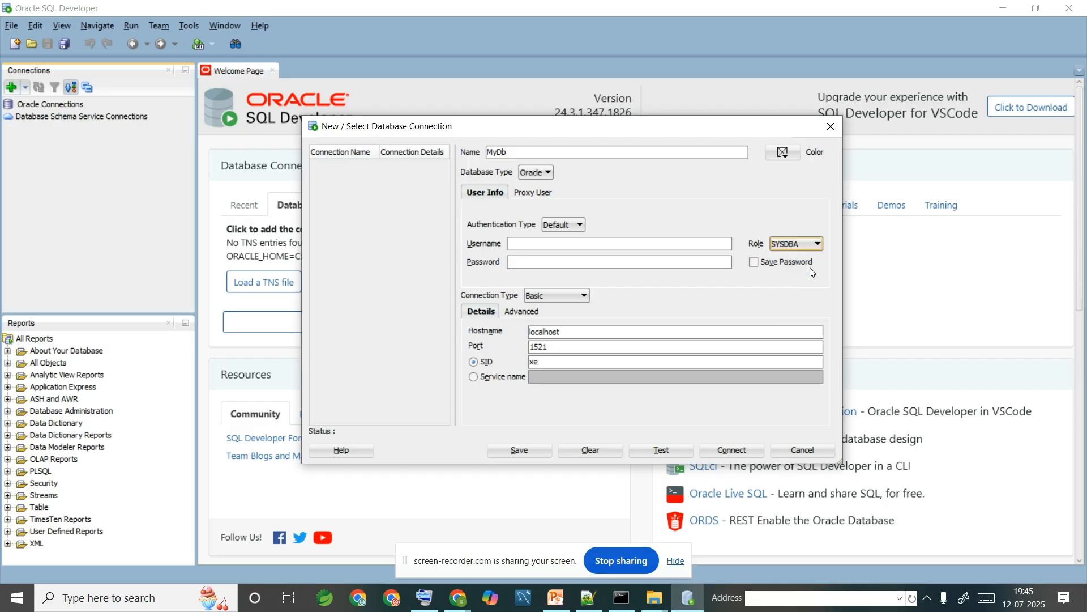
{"action": "left_click", "coordinate": [682, 244]}
{"action": "type", "text": "sys••••"}
{"action": "type", "text": "n1234"}
- Change the SID from xe to orcl, test the connection, and connect as MyDb
{"action": "left_click", "coordinate": [647, 362]}
{"action": "key", "text": "BackSpace"}
{"action": "key", "text": "BackSpace"}
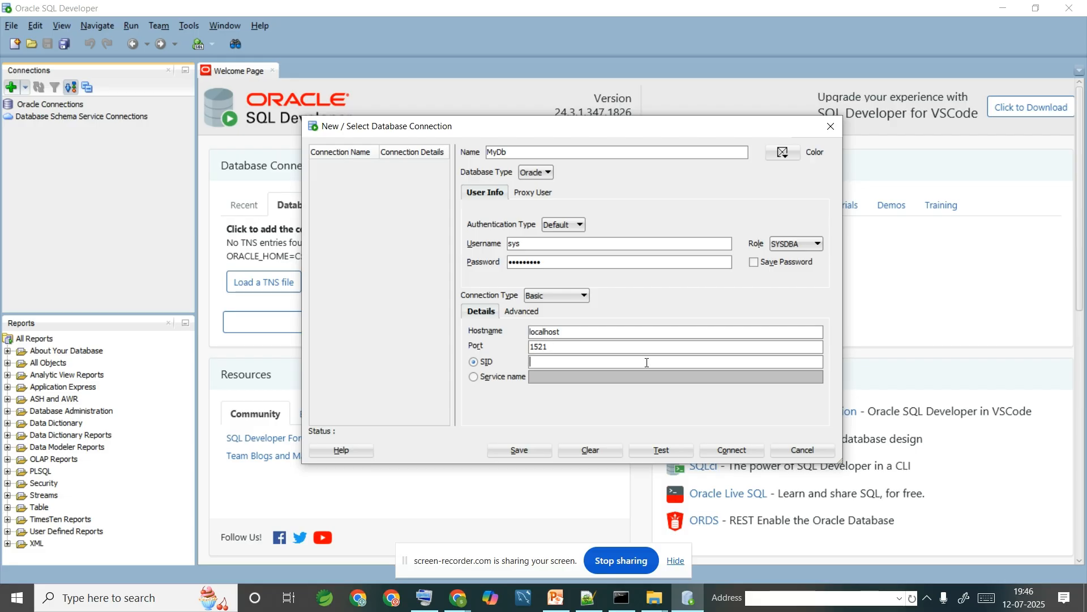
{"action": "type", "text": "orcl"}
{"action": "left_click", "coordinate": [667, 452]}
{"action": "left_click", "coordinate": [723, 453]}
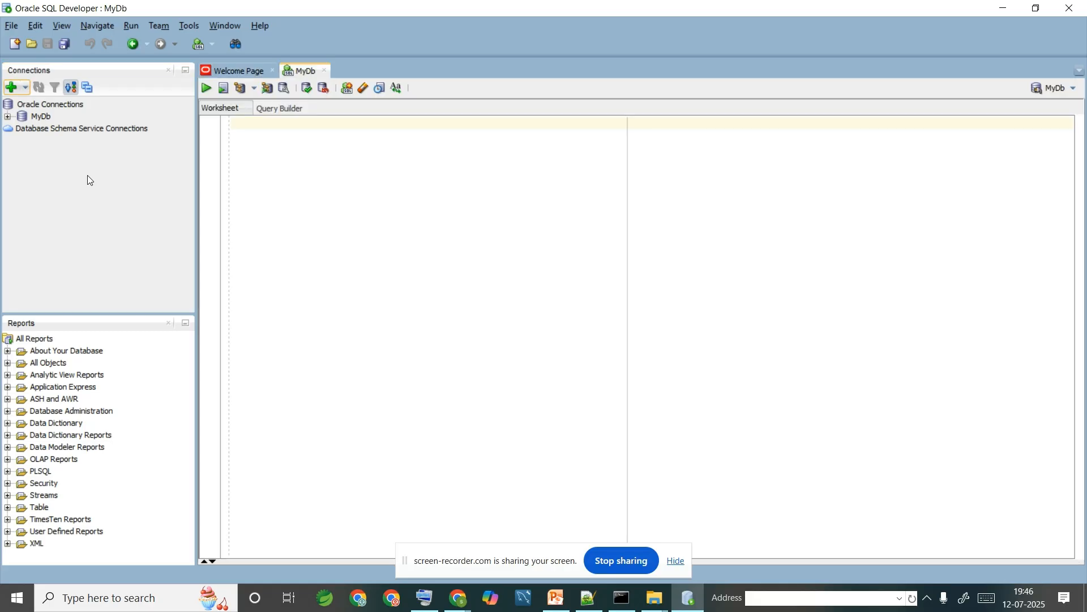
- Close the Welcome Page, then type 'hkjnb' in the MyDb worksheet and erase it
{"action": "left_click", "coordinate": [271, 70]}
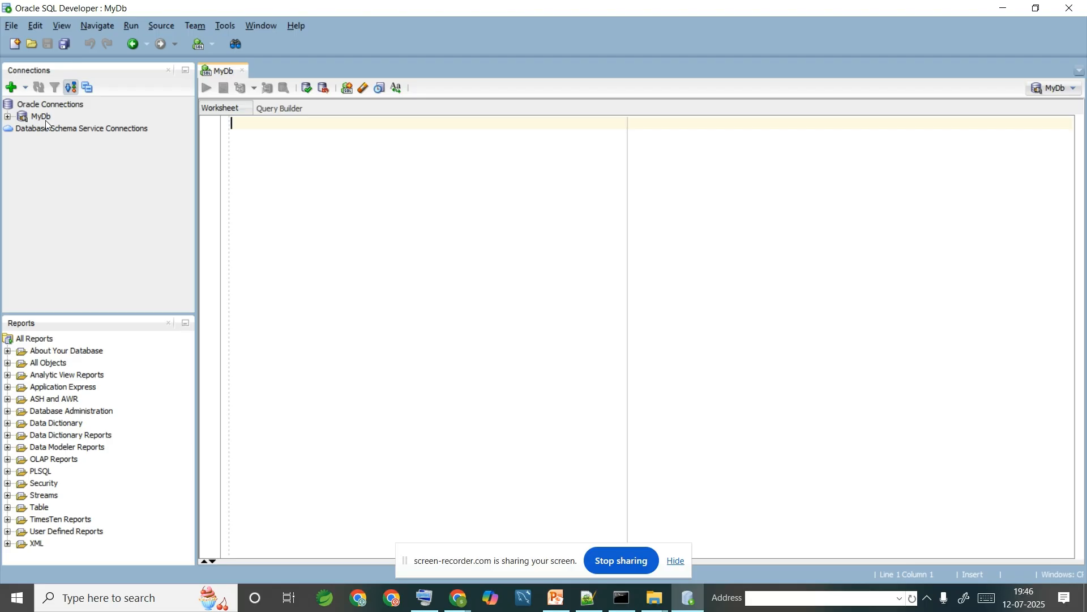
{"action": "mouse_move", "coordinate": [45, 120]}
{"action": "type", "text": "hkjnb"}
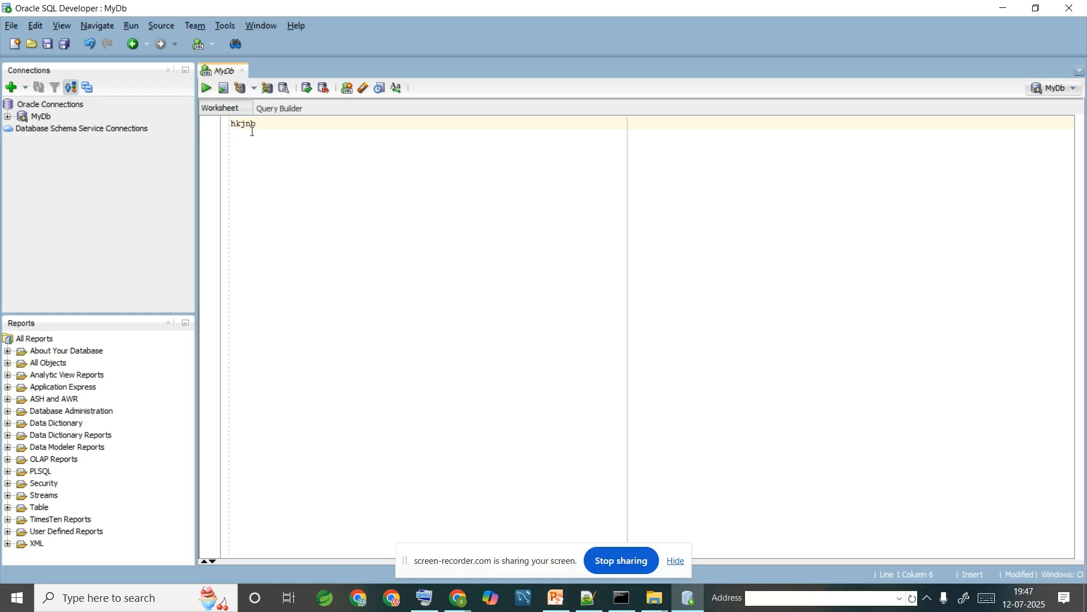
{"action": "key", "text": "BackSpace"}
{"action": "key", "text": "BackSpace"}
{"action": "key", "text": "BackSpace"}
{"action": "key", "text": "BackSpace"}
{"action": "key", "text": "BackSpace"}
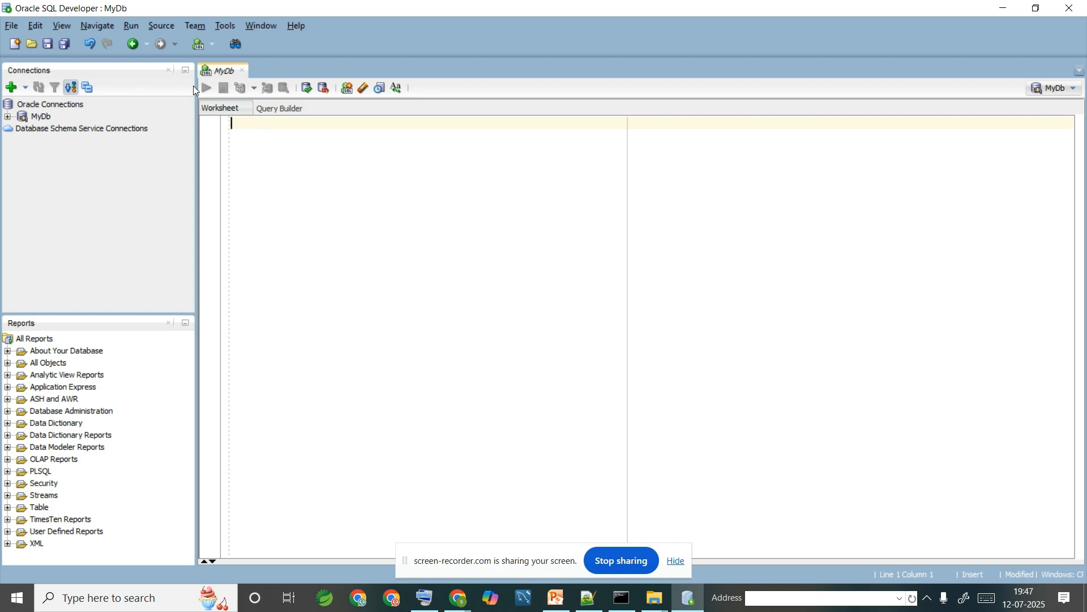